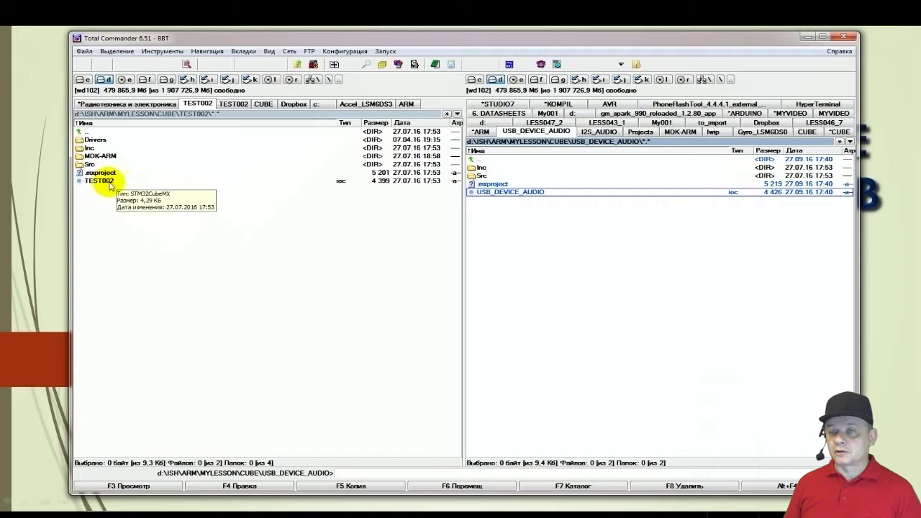
Open the USB_DEVICE_AUDIO project in STM32CubeMX and migrate it to the latest firmware package
click(312, 184)
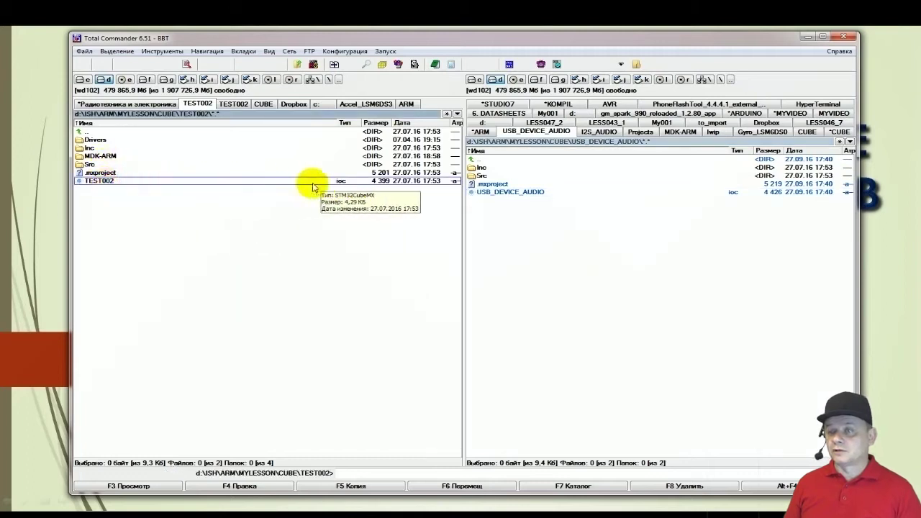
click(506, 192)
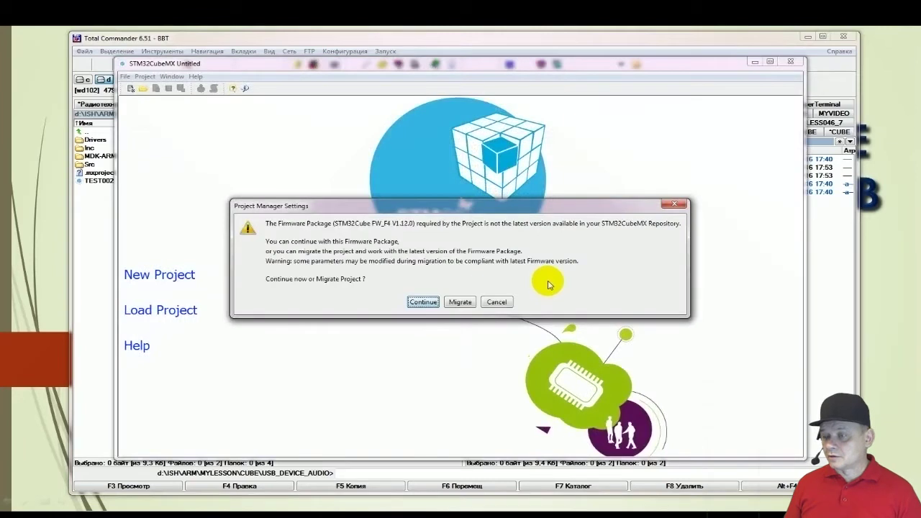
click(460, 301)
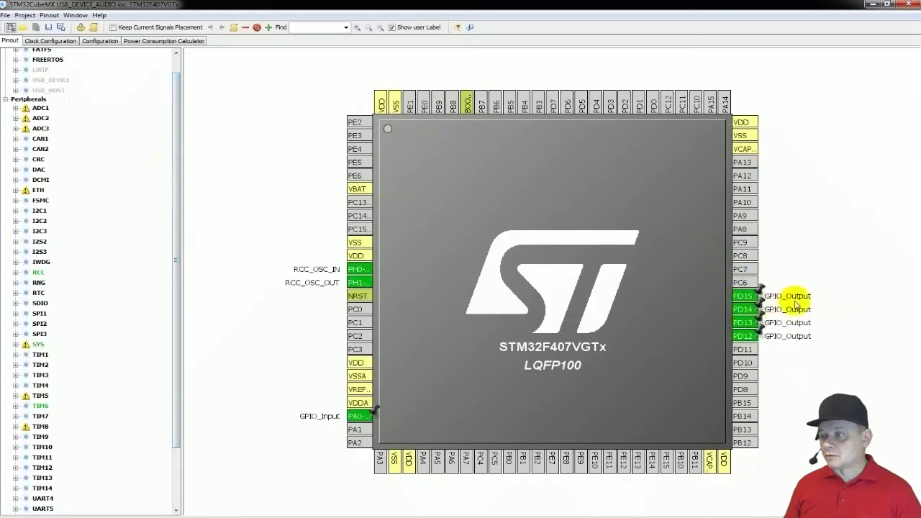
Reset pins PD13 and PD15 on the chip to Reset_State
click(746, 328)
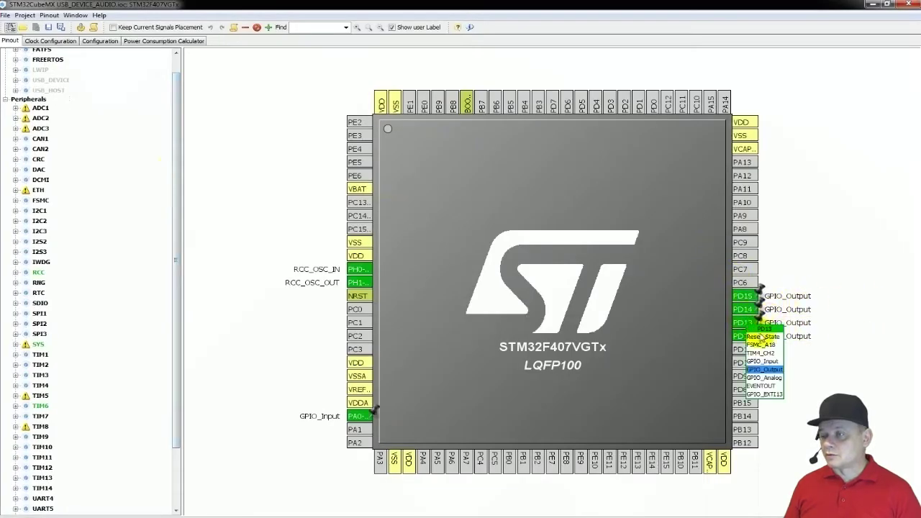
click(761, 337)
click(749, 297)
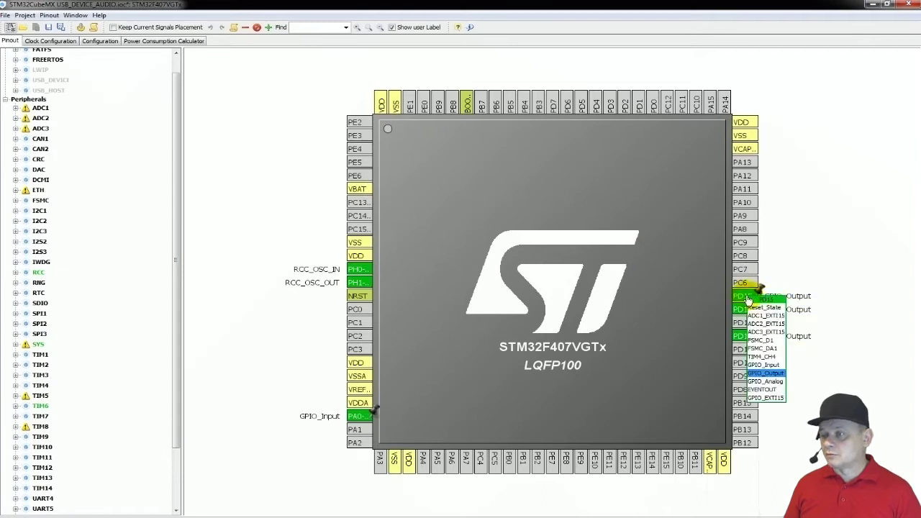
click(760, 307)
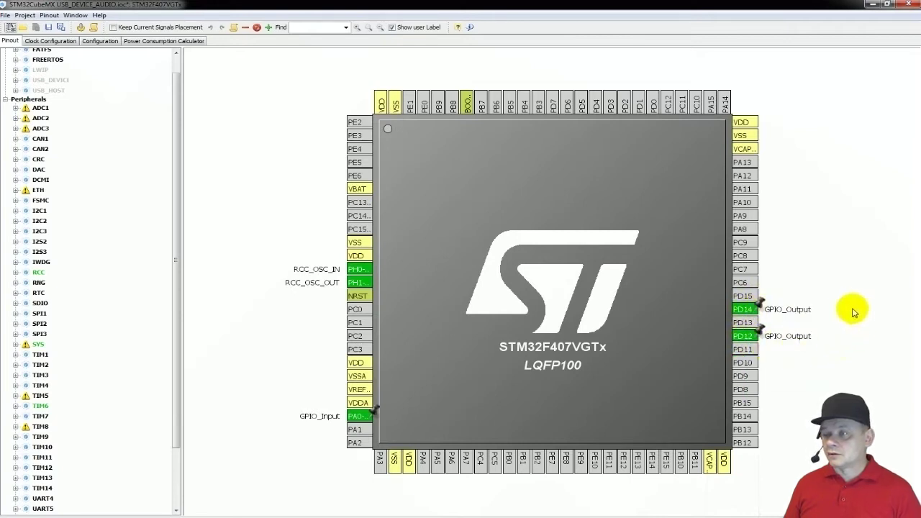
Deactivate the TIM6 timer in the peripherals list
drag(179, 315, 177, 373)
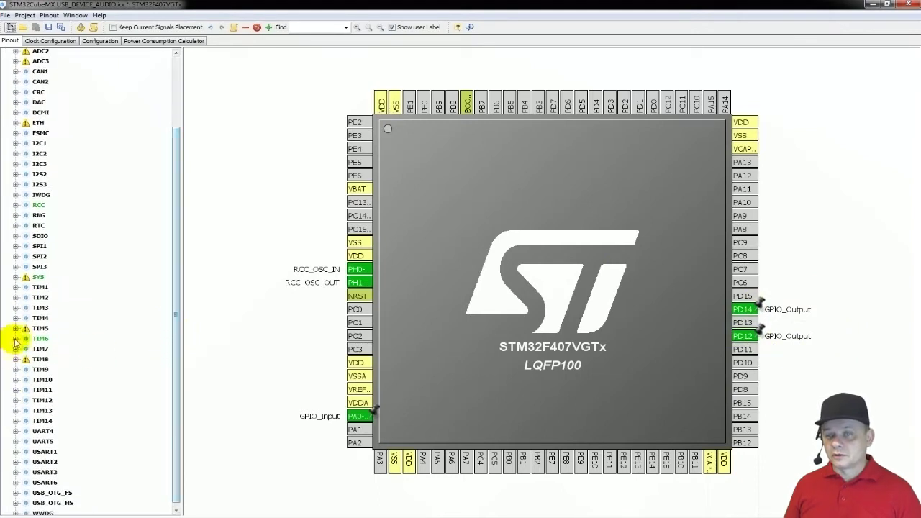
click(16, 339)
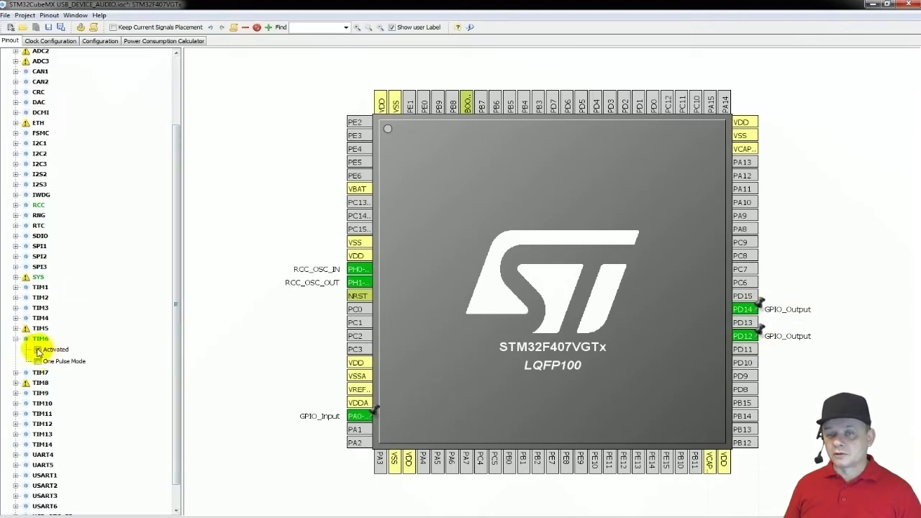
click(38, 350)
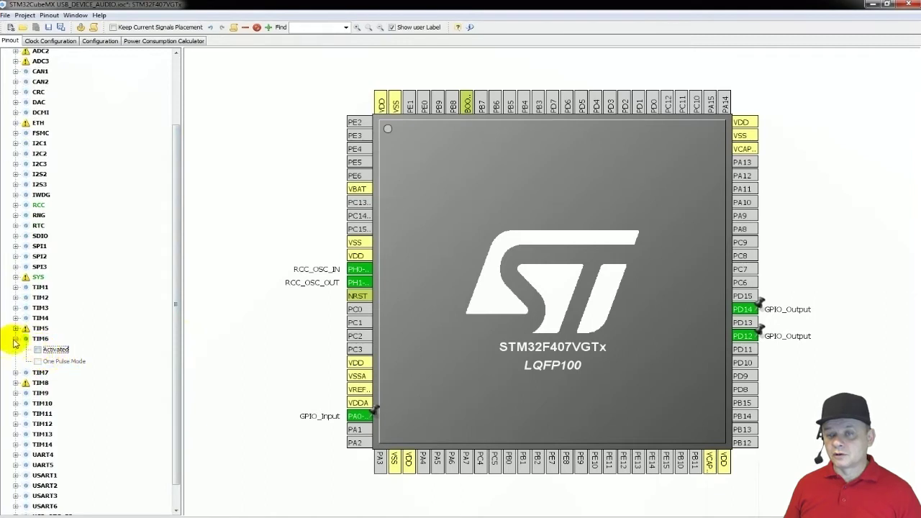
click(15, 339)
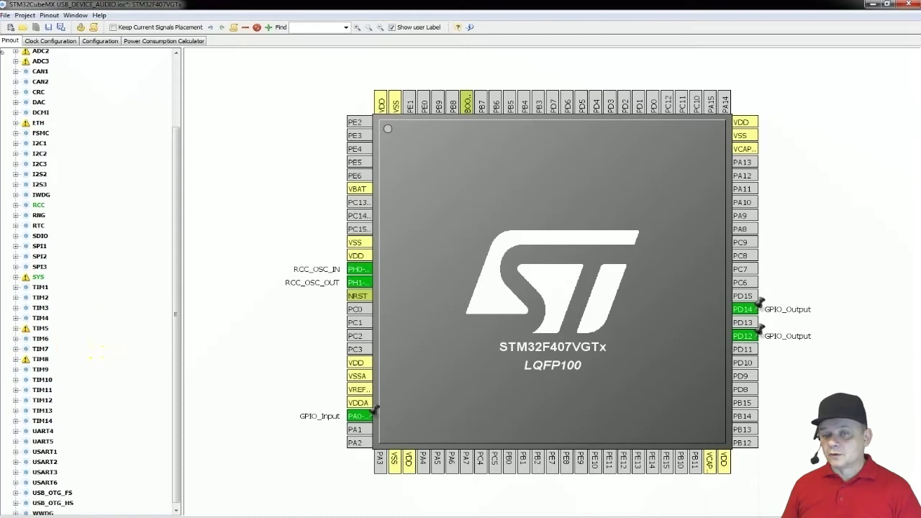
Set the I2S3 peripheral's mode to Full-Duplex Master
drag(175, 310, 176, 335)
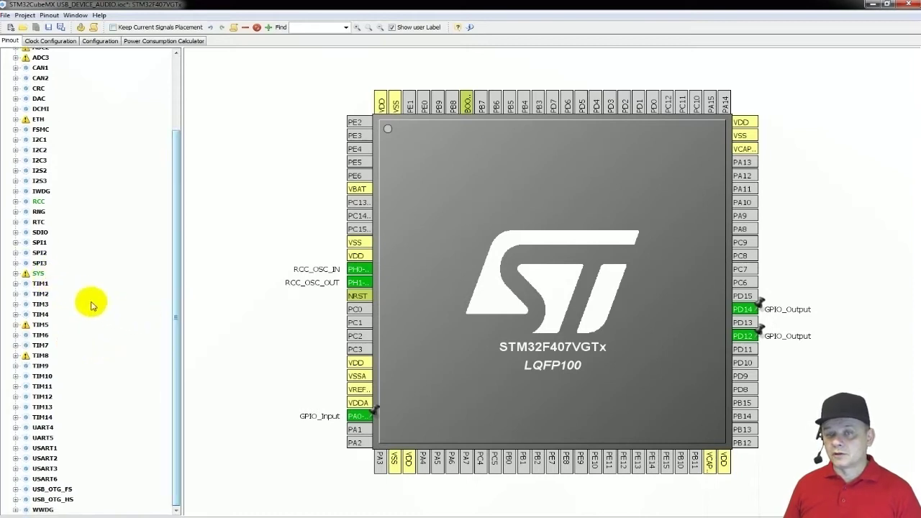
click(15, 180)
click(91, 193)
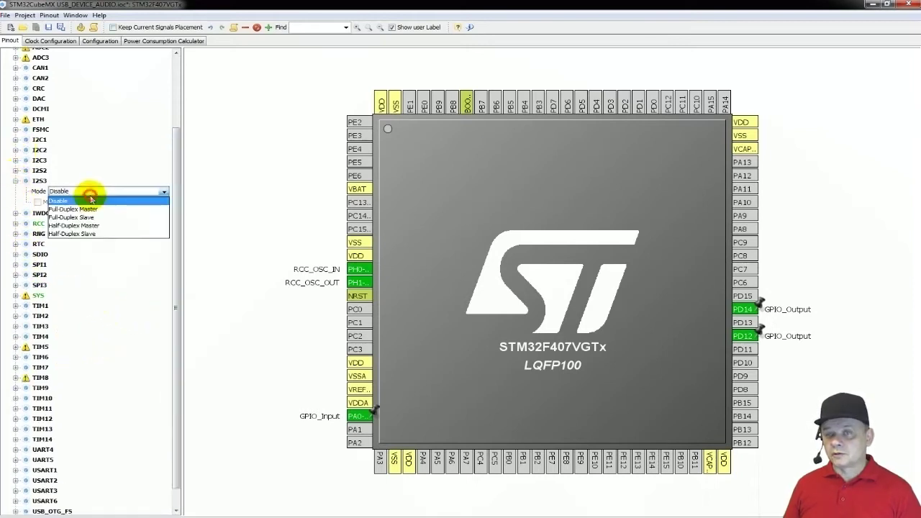
click(75, 209)
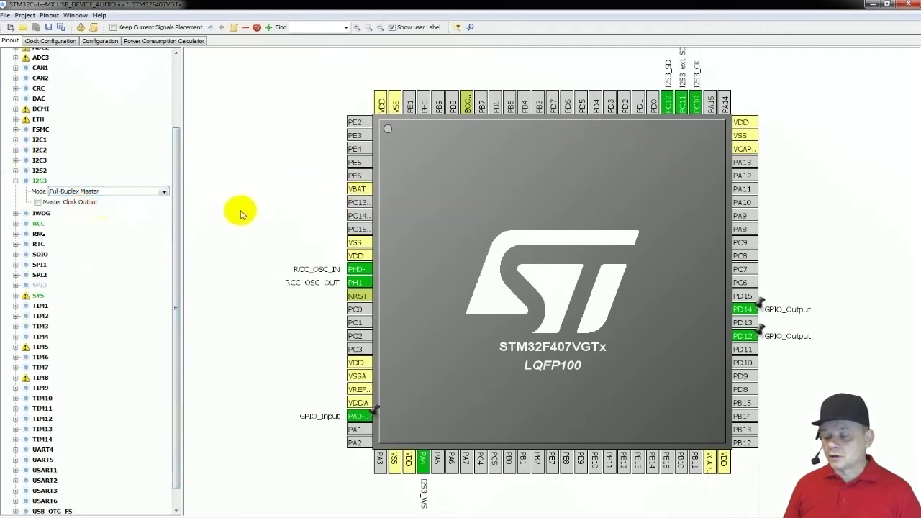
Set the USB_OTG_FS peripheral's mode to Device_Only
drag(177, 262, 177, 322)
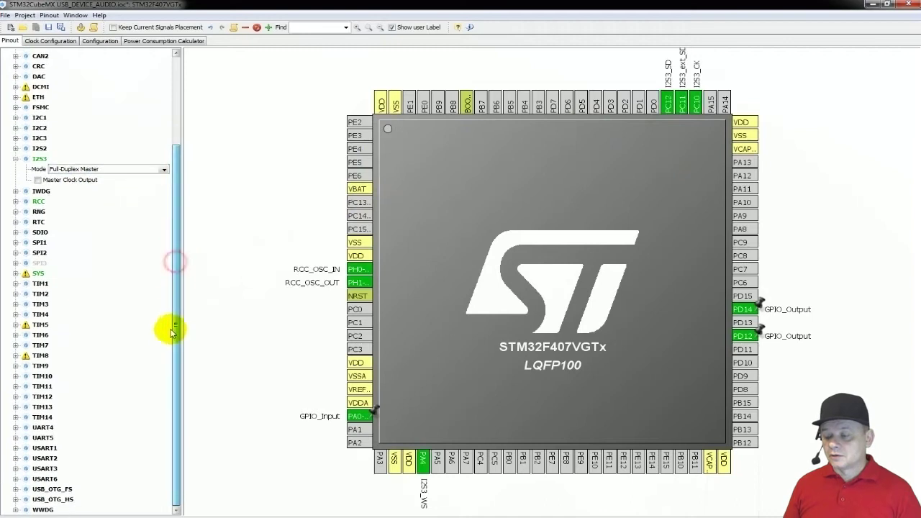
click(16, 489)
click(72, 487)
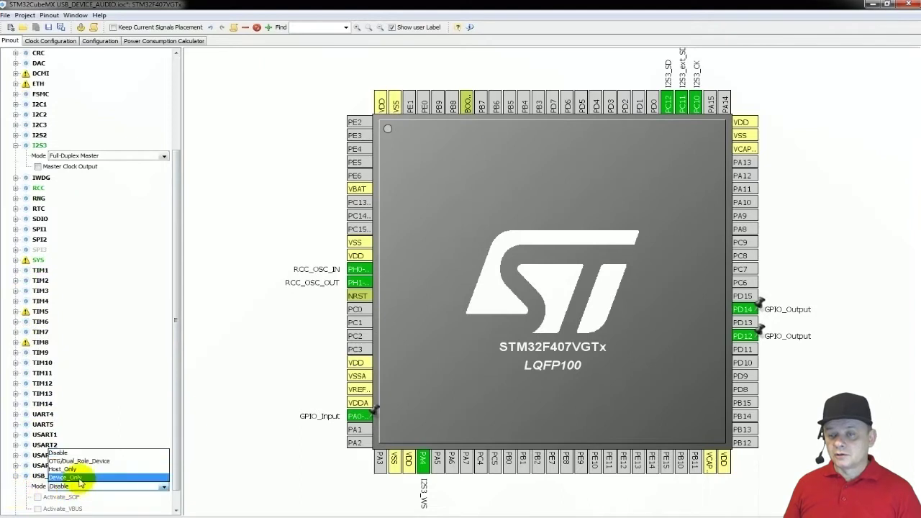
click(79, 479)
Set the USB_DEVICE middleware's Class For FS IP to Audio Device Class
drag(175, 468, 185, 208)
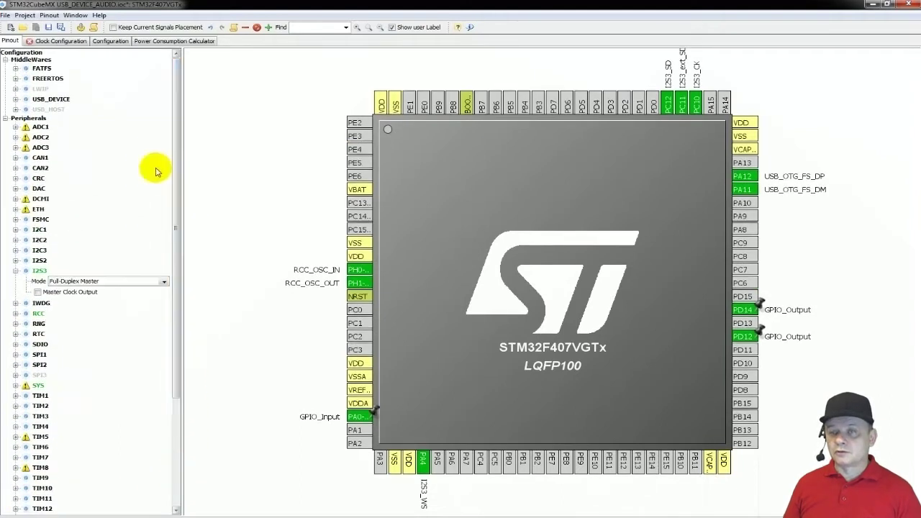
click(16, 99)
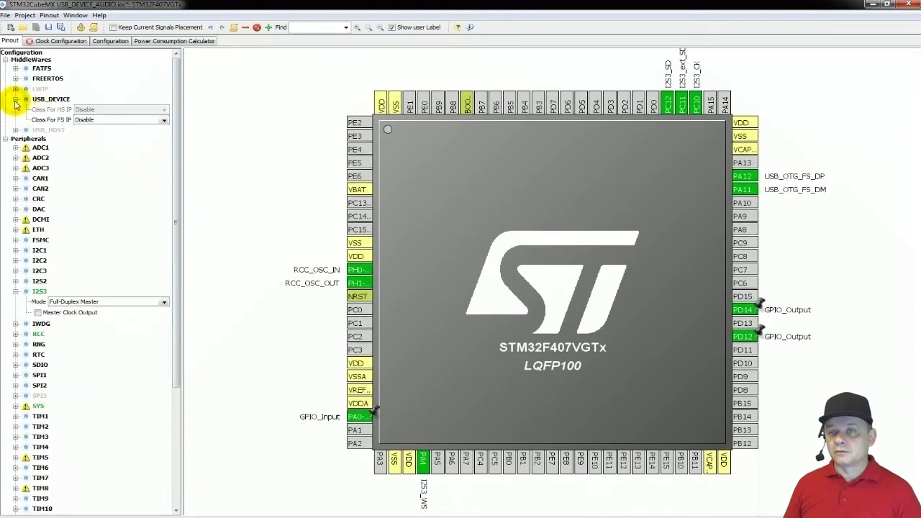
click(139, 120)
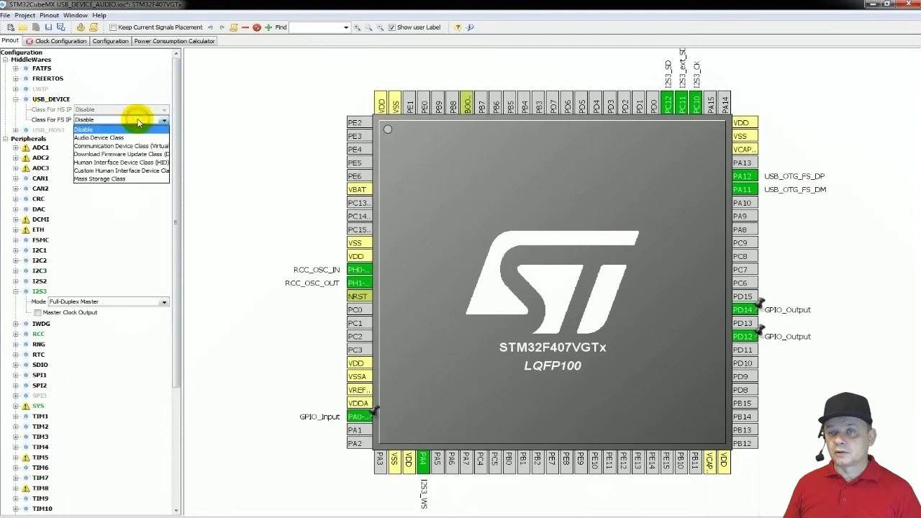
click(119, 139)
Enable I2C1 in I2C mode and move its I2C1_SDA signal from pin PB7 to PB9
drag(177, 236, 176, 258)
click(16, 218)
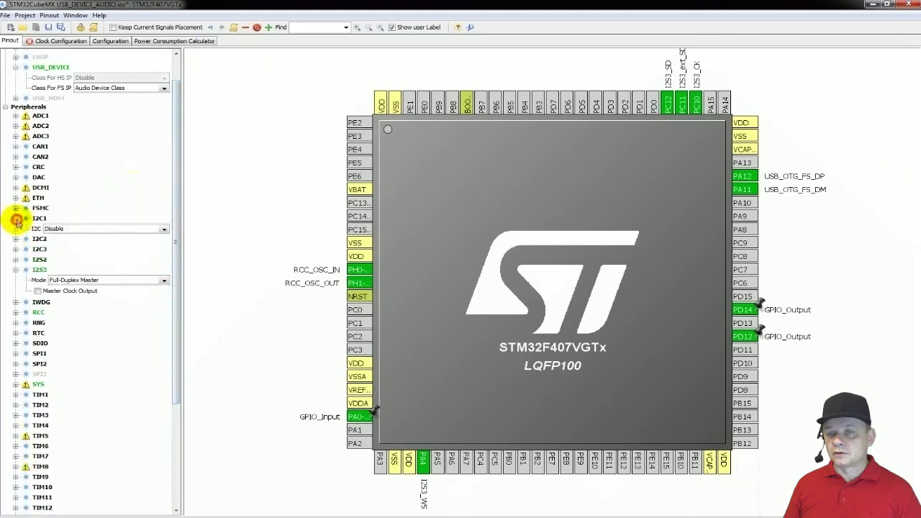
click(92, 229)
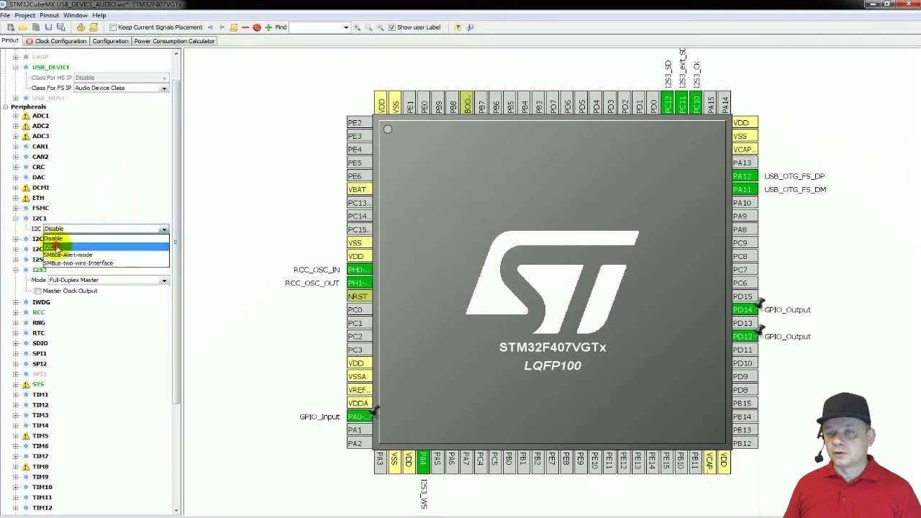
click(58, 243)
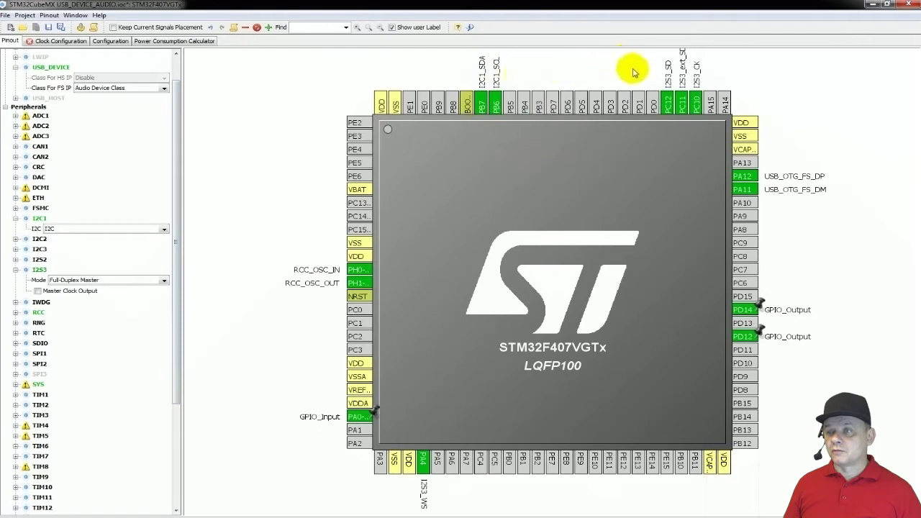
ctrl+click(484, 108)
drag(483, 108, 437, 106)
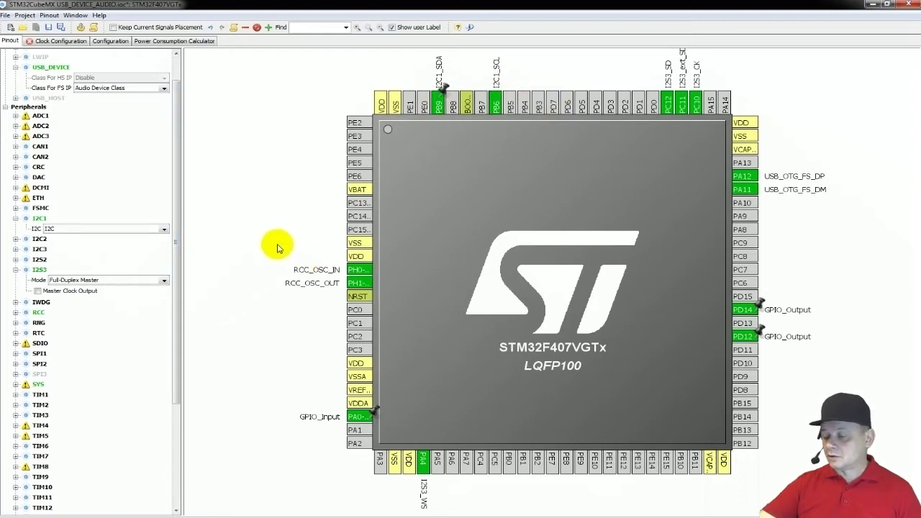
Assign the GPIO_Output function to pin PD4
click(597, 109)
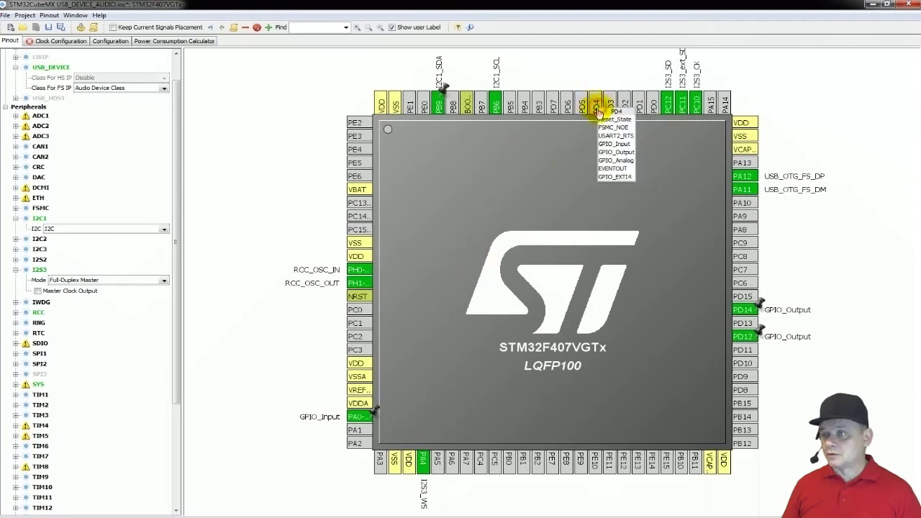
click(606, 152)
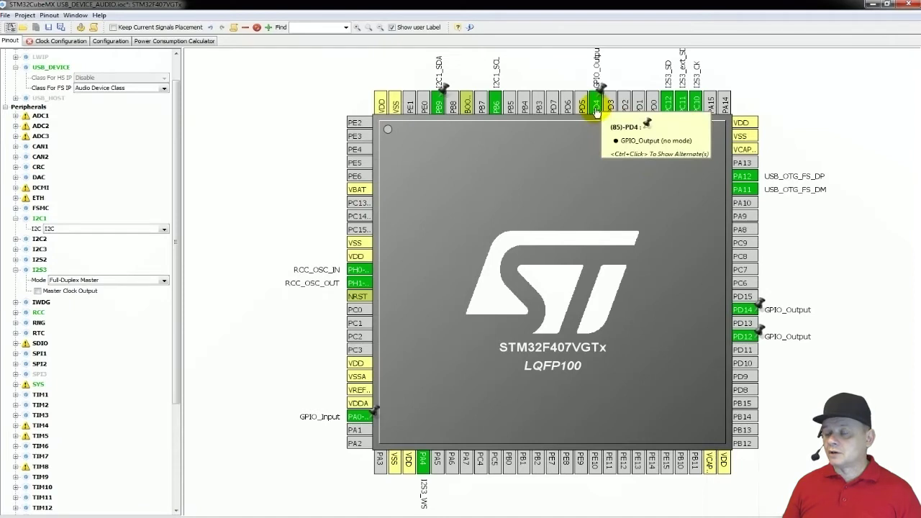
scroll(582, 168, up, 1)
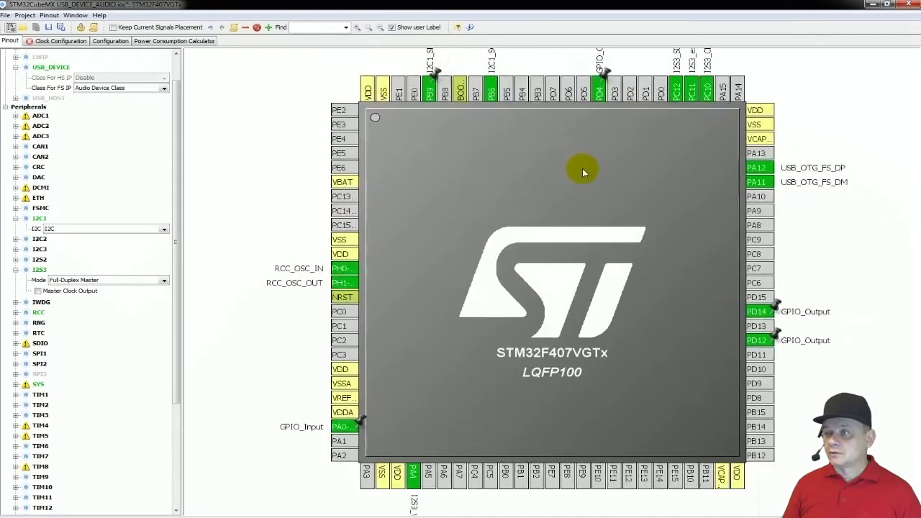
scroll(582, 169, down, 2)
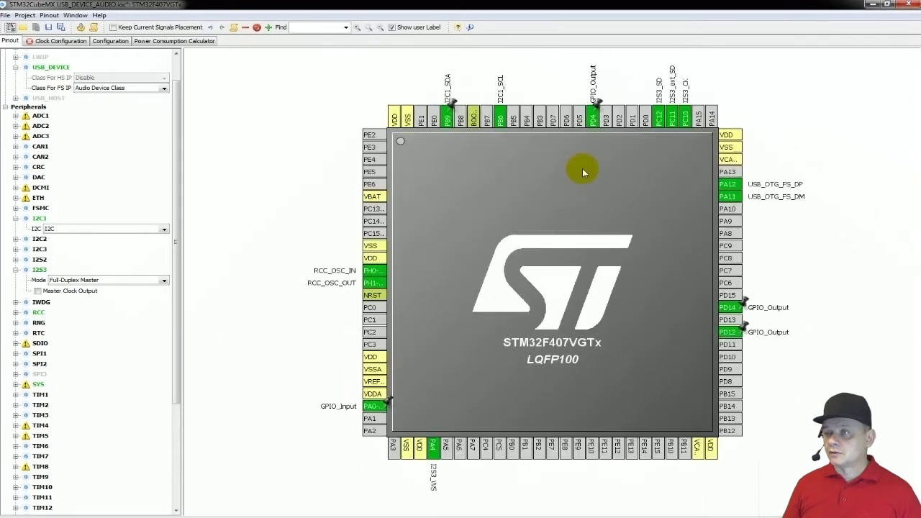
Configure GPIO pin PD4 as Output Push Pull with Pull-down and Medium maximum output speed
click(115, 41)
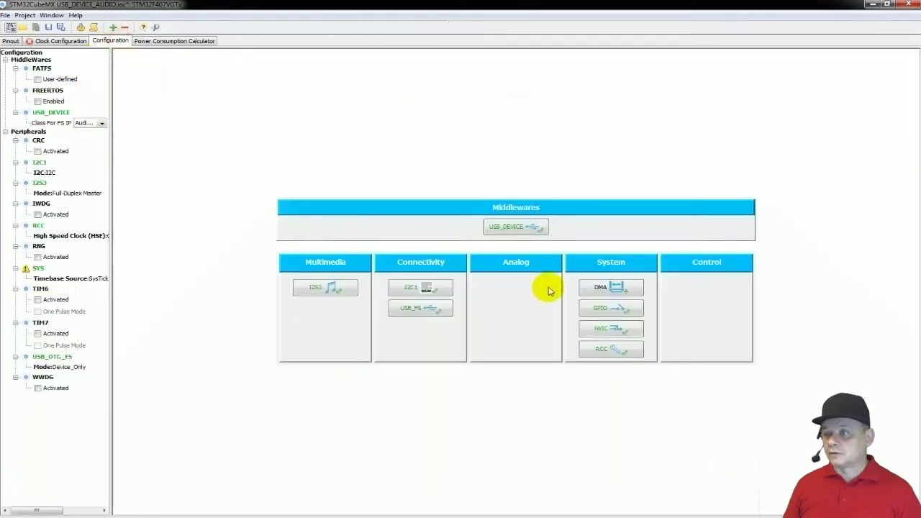
click(606, 315)
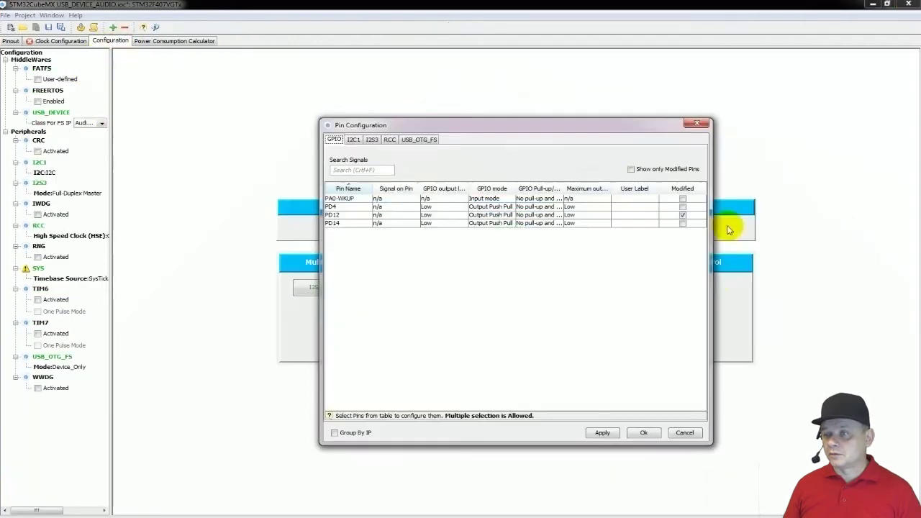
click(351, 207)
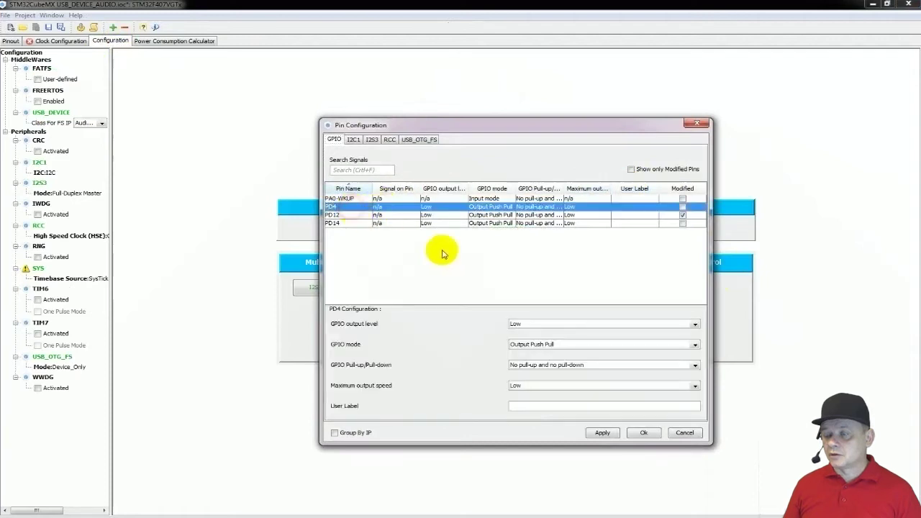
click(575, 343)
click(564, 347)
click(551, 364)
click(523, 392)
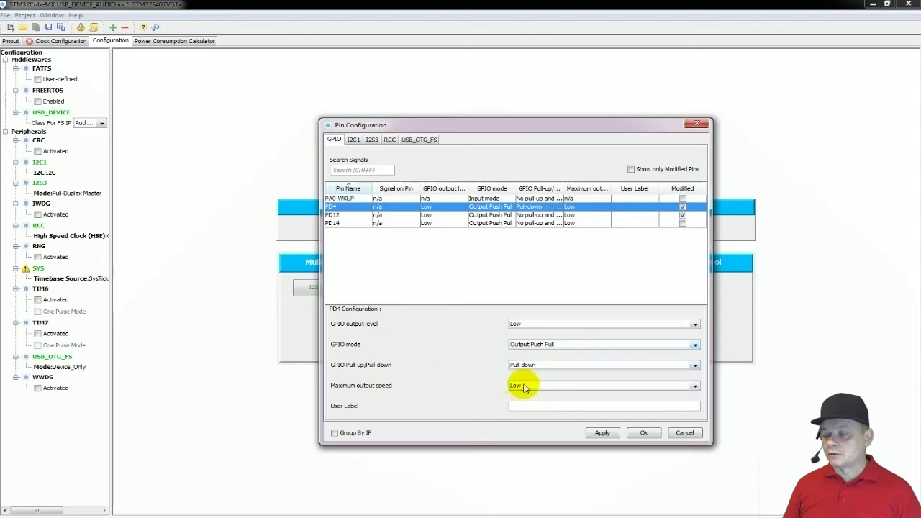
click(524, 390)
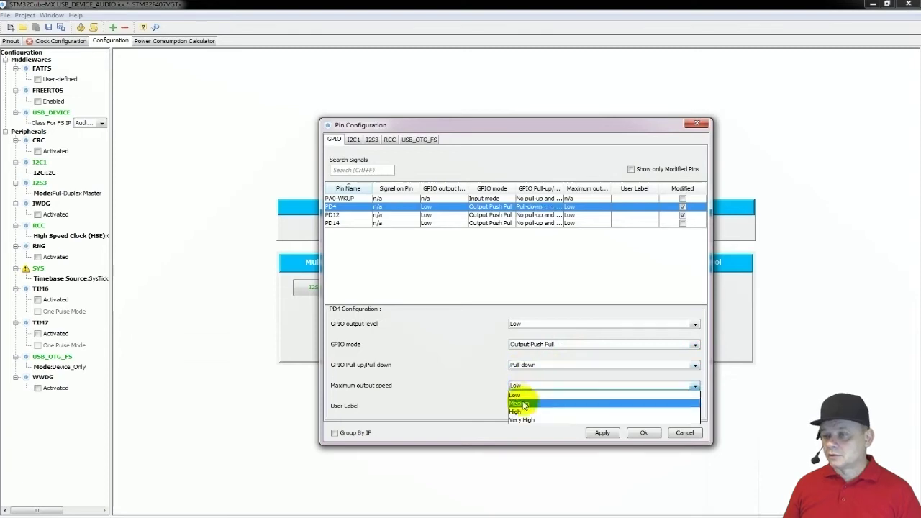
click(527, 404)
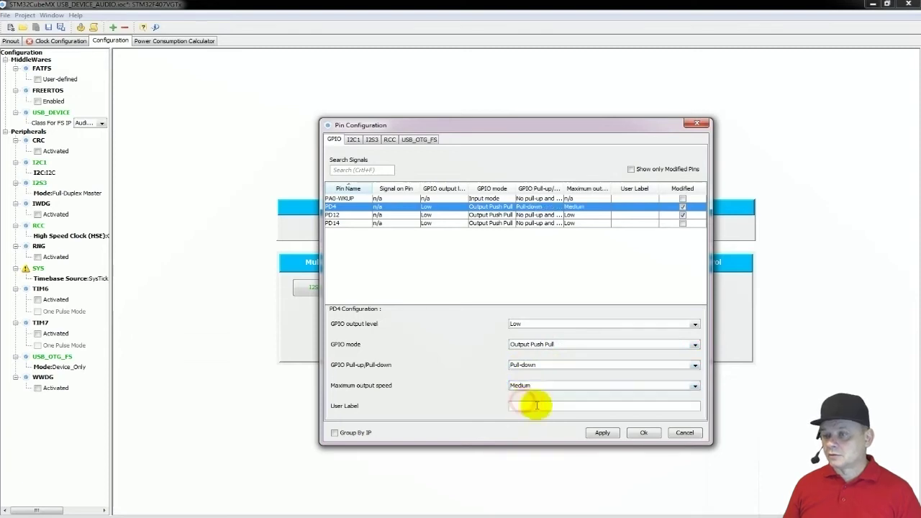
click(643, 434)
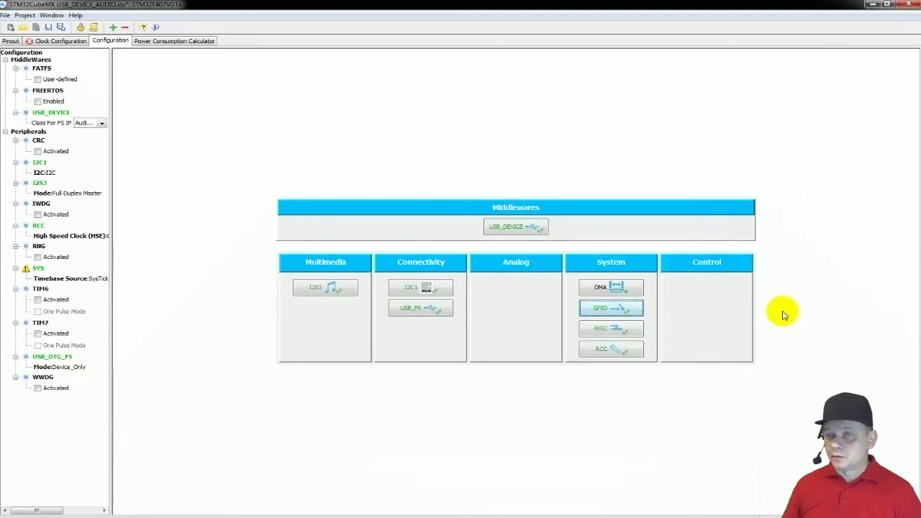
Run the automatic clock issues solver on the project's clock configuration
click(47, 39)
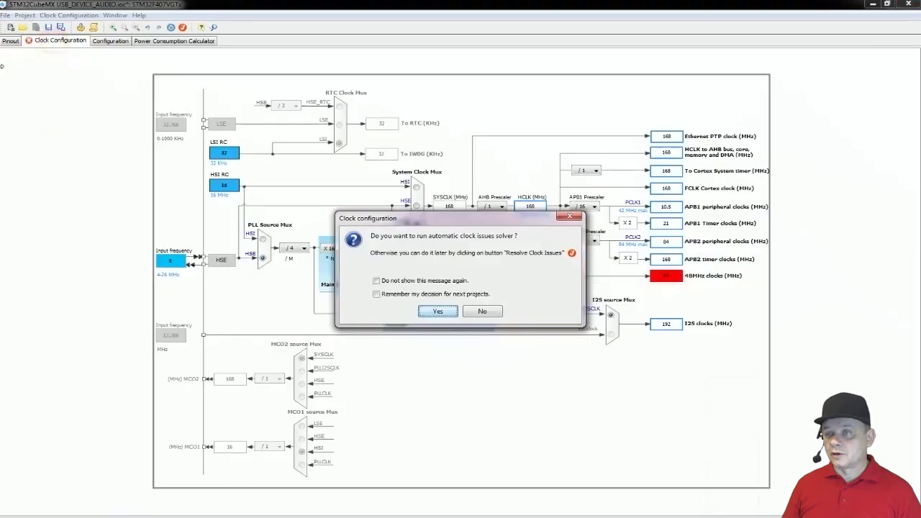
click(438, 311)
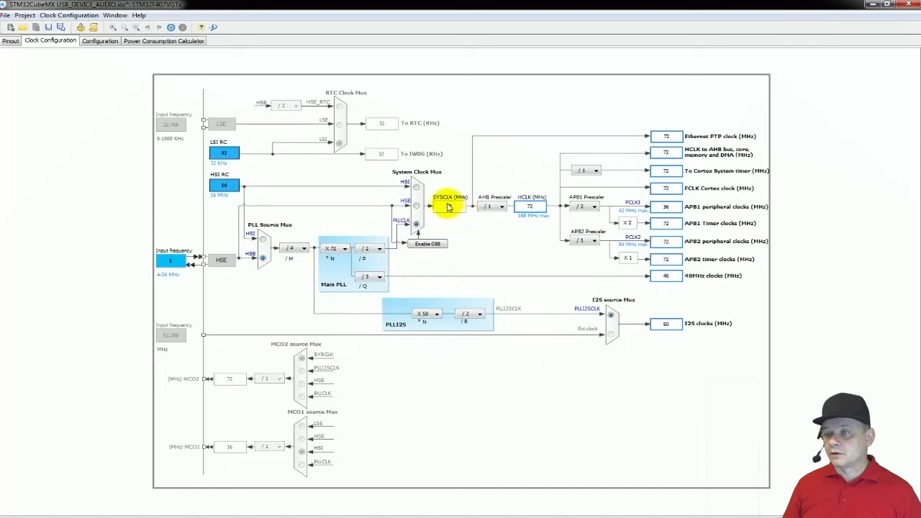
Set the HCLK frequency to 168 MHz in the clock configuration
double_click(521, 206)
text(168)
key(Return)
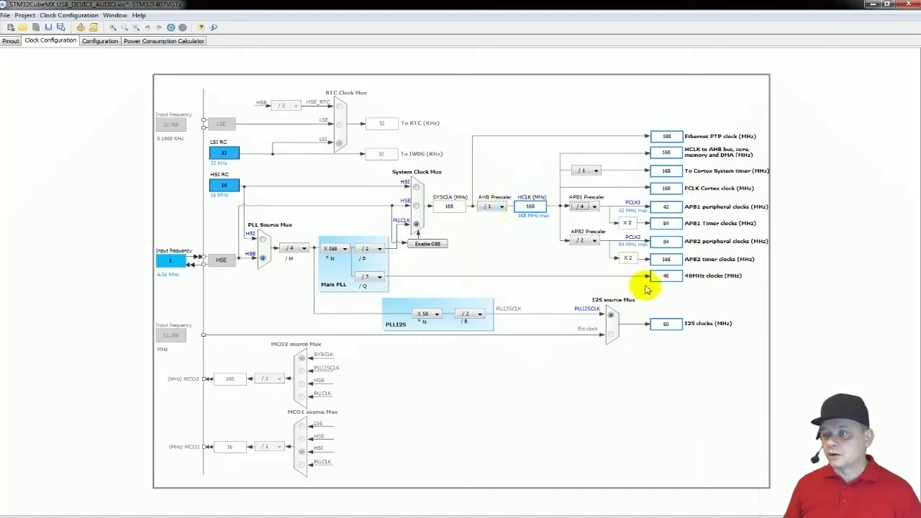
Try to set the I2S clocks frequency directly to 192 MHz
double_click(665, 323)
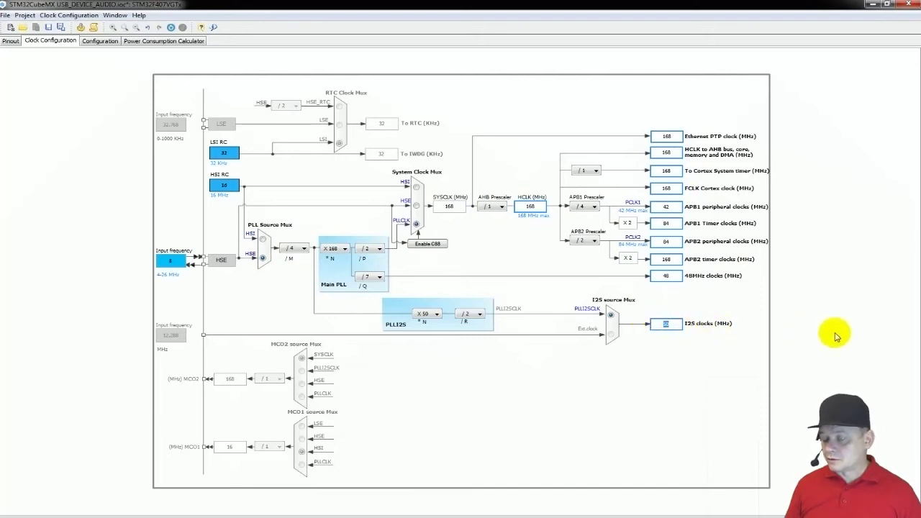
text(192)
key(Return)
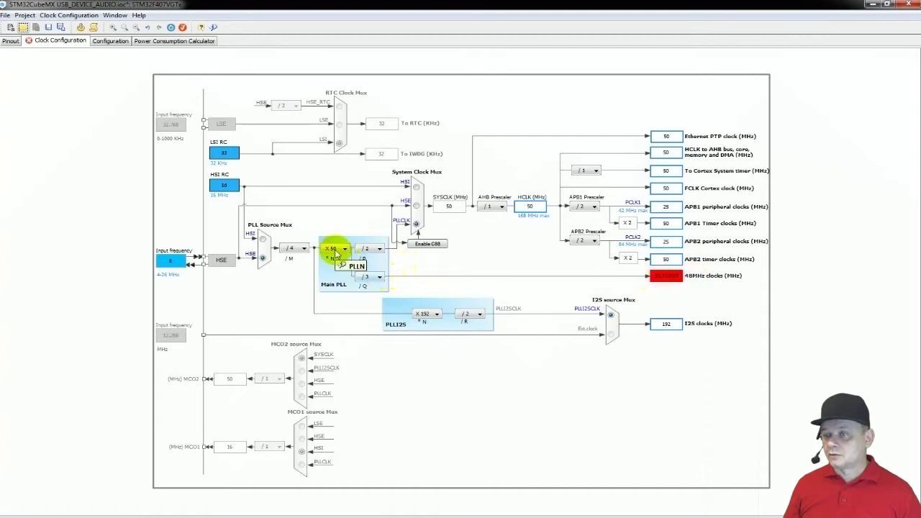
double_click(668, 324)
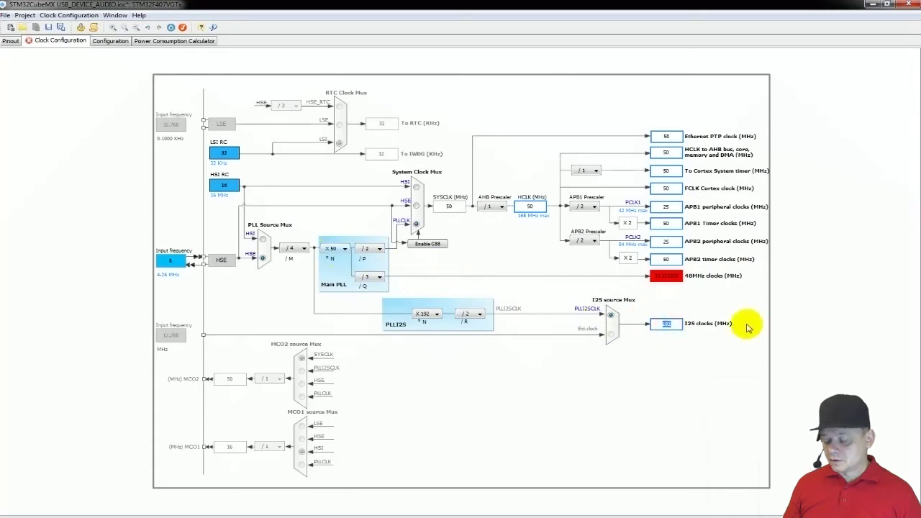
key(Return)
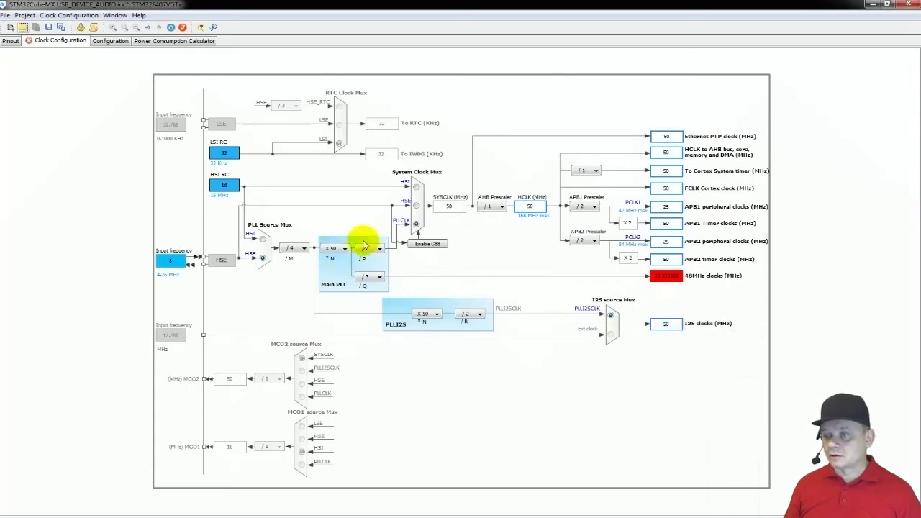
Try to combine a main PLL N multiplier of X 192 with an I2S clocks frequency of 192 MHz
click(342, 250)
drag(346, 268, 345, 284)
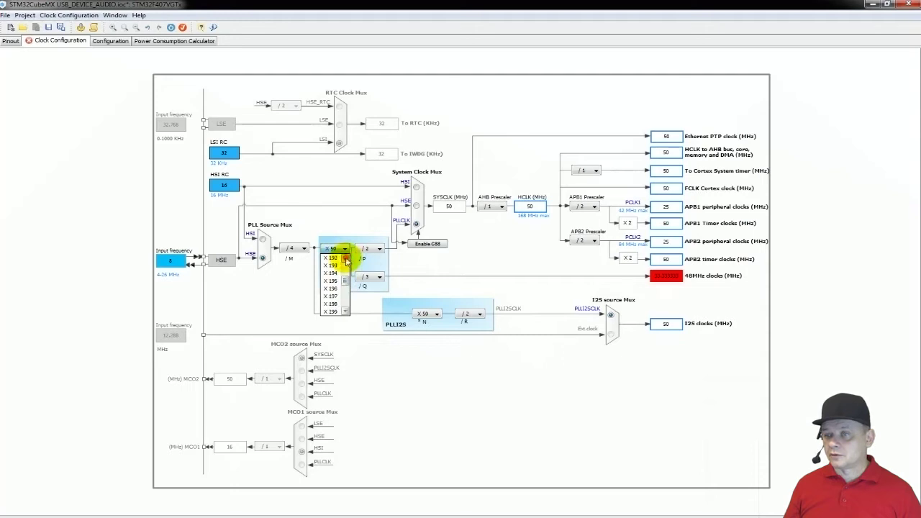
click(329, 258)
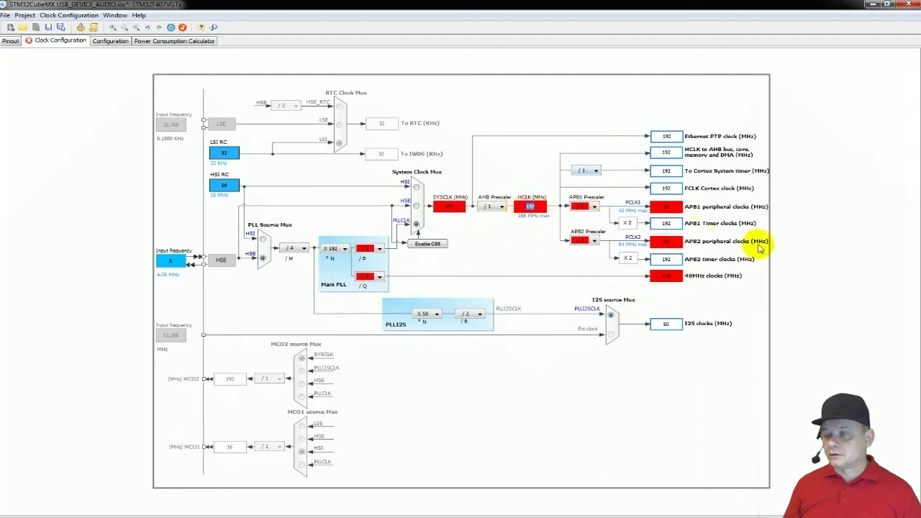
double_click(666, 323)
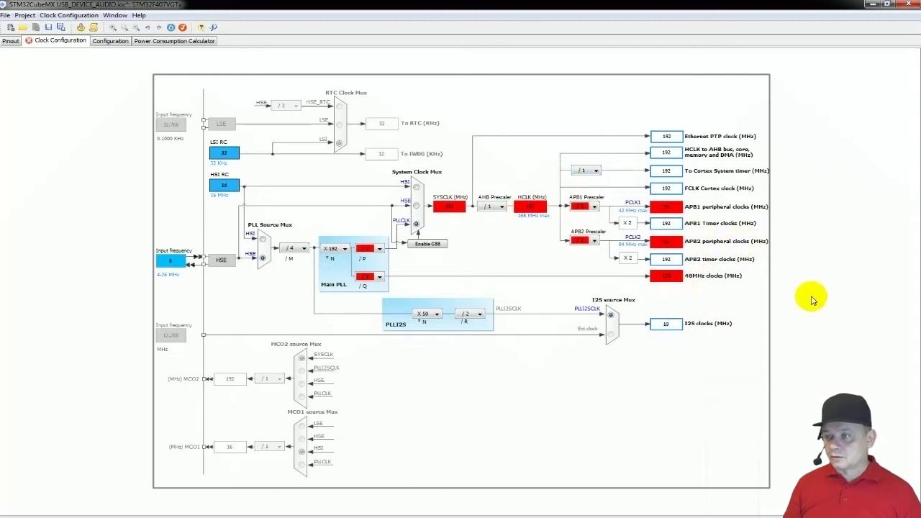
key(Return)
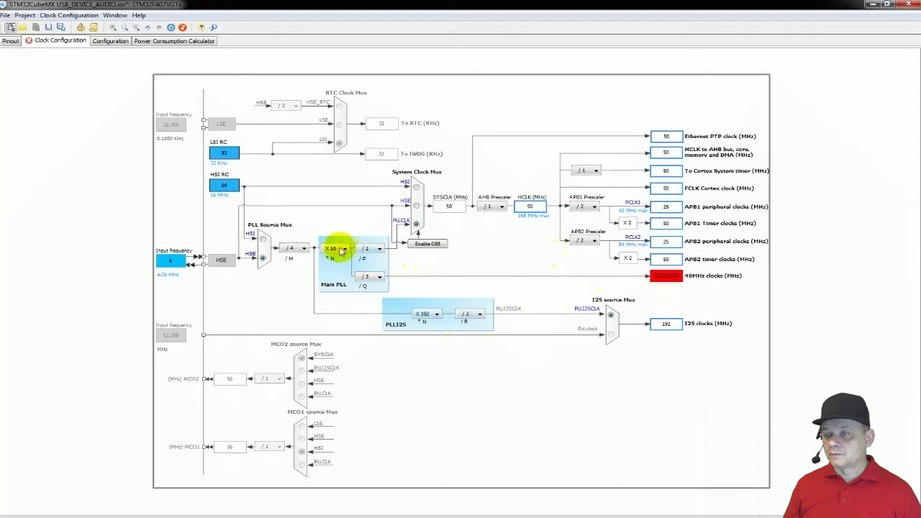
click(343, 248)
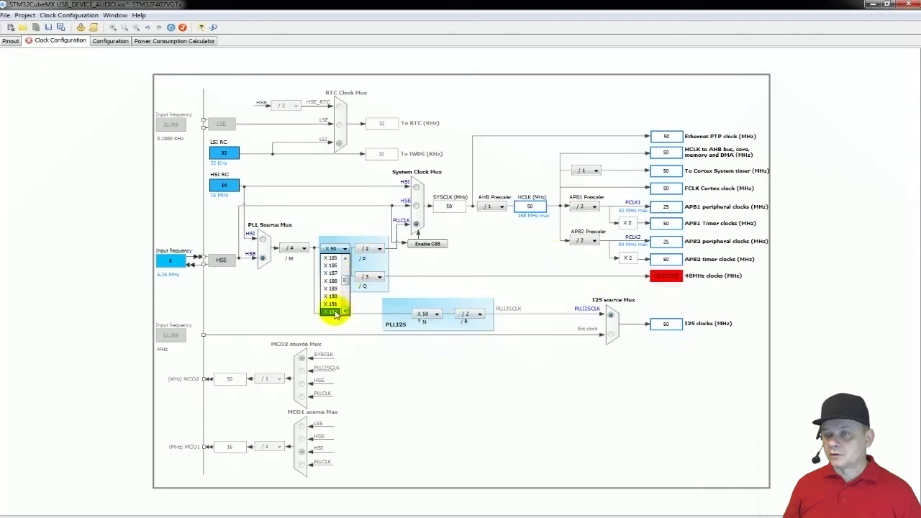
click(333, 311)
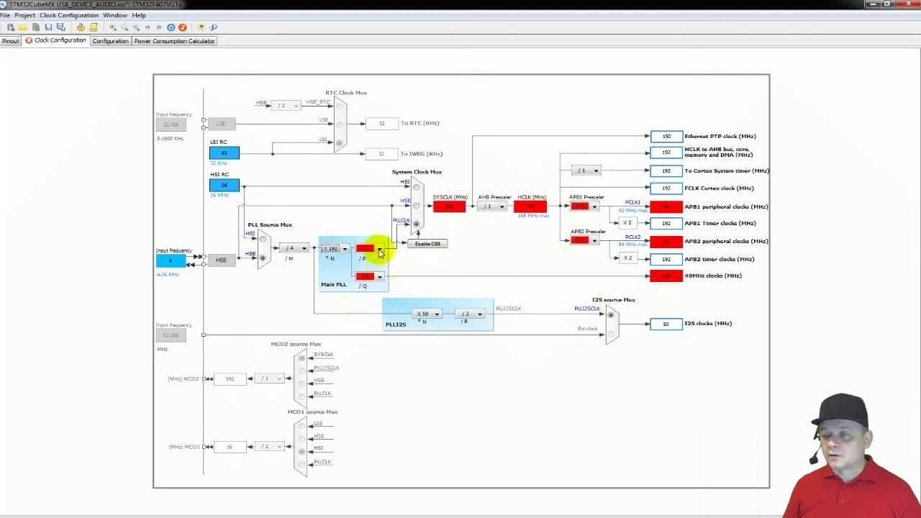
click(666, 324)
text(192)
key(Return)
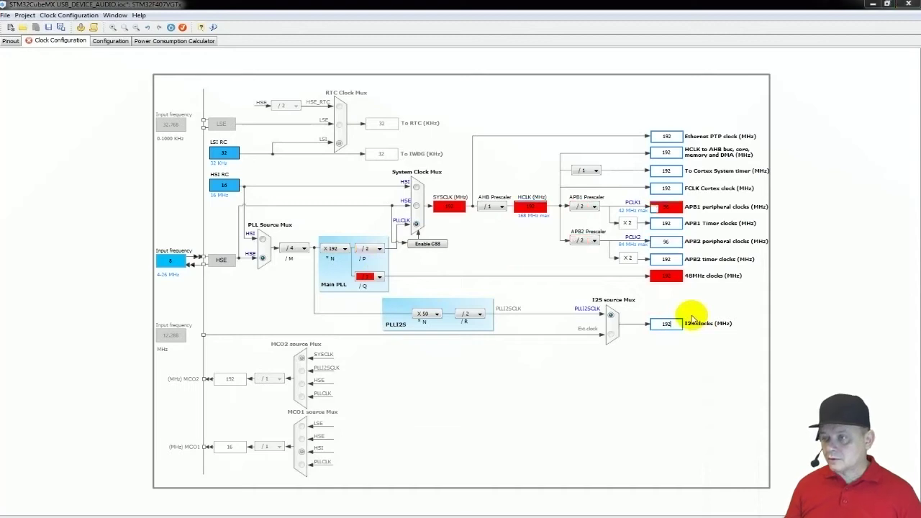
Set HCLK back to 168 MHz to restore a valid system clock configuration
click(530, 207)
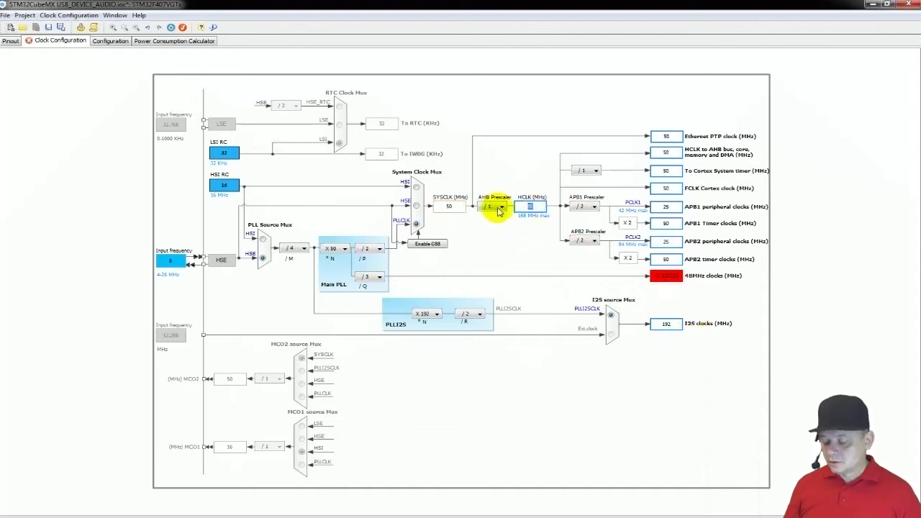
text(168)
key(Return)
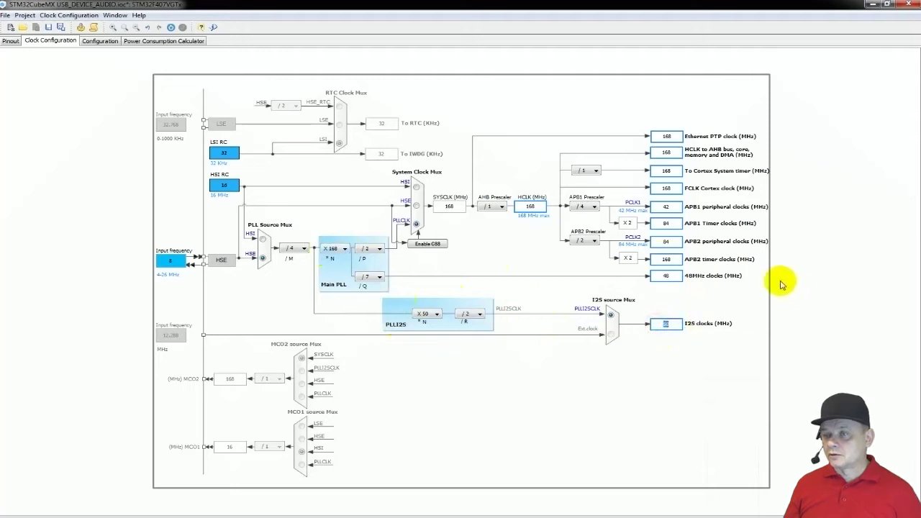
Set the PLLI2S N multiplier to X 192
click(426, 314)
drag(436, 333, 436, 351)
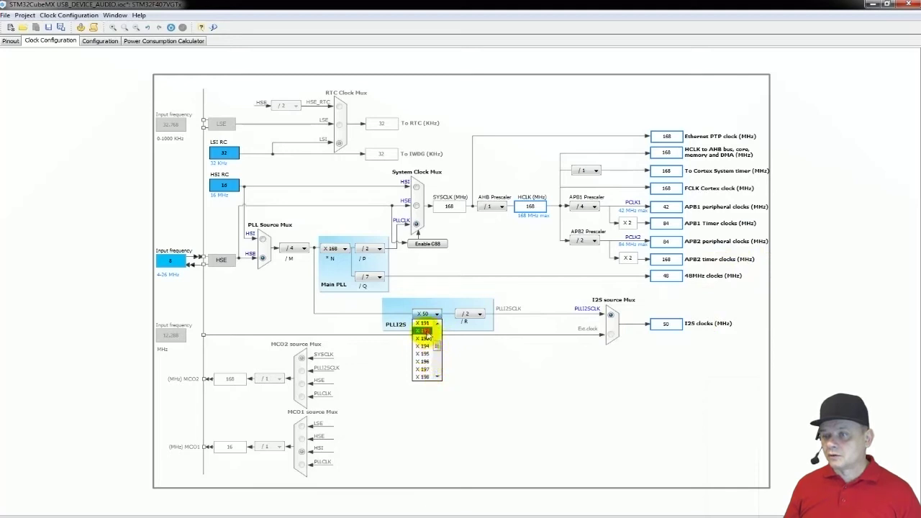
click(426, 331)
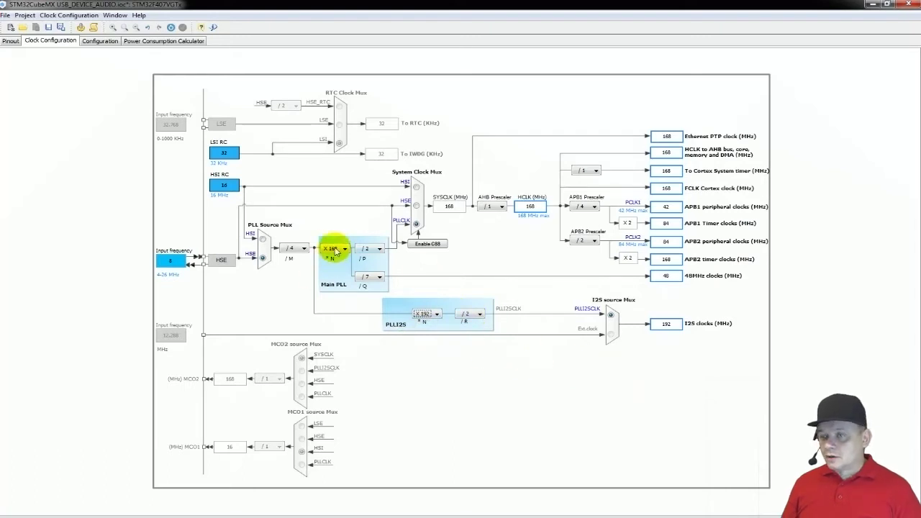
Set the Selected Audio Frequency of the I2S3 peripheral to 48 KHz in its configuration parameters
click(94, 43)
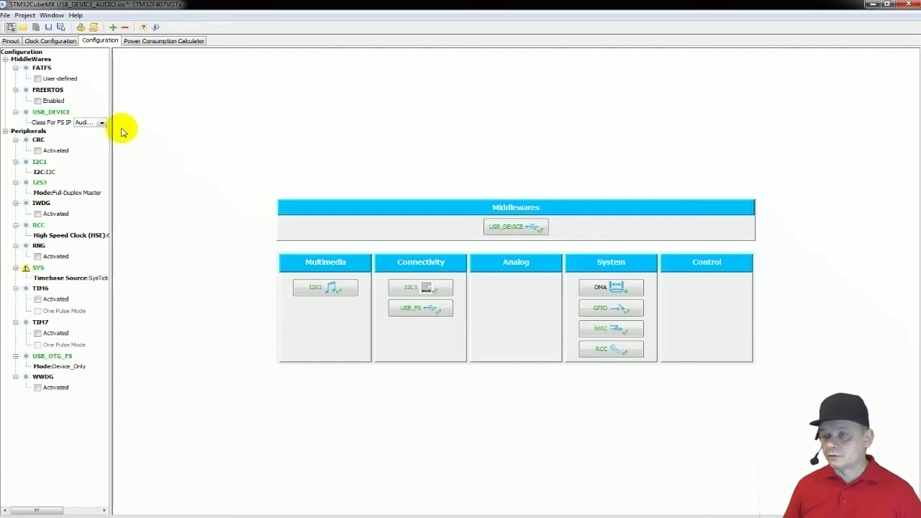
click(319, 288)
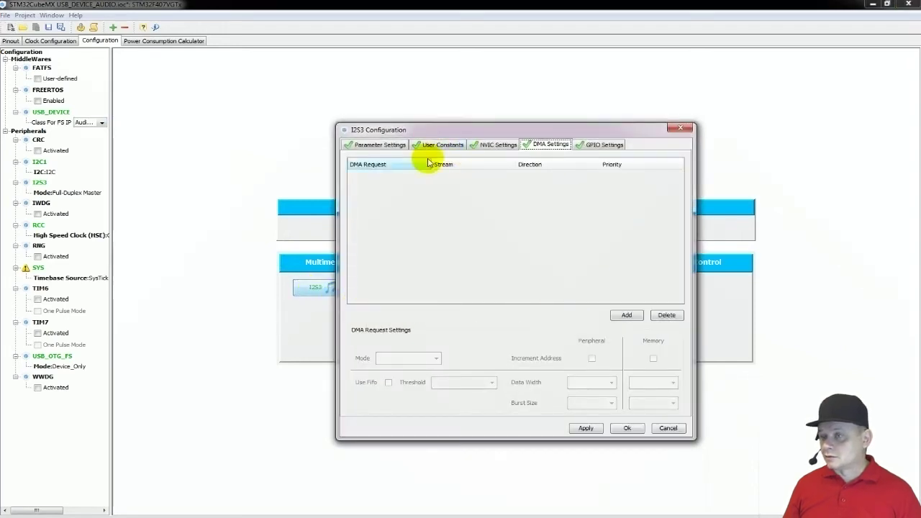
click(373, 144)
click(529, 228)
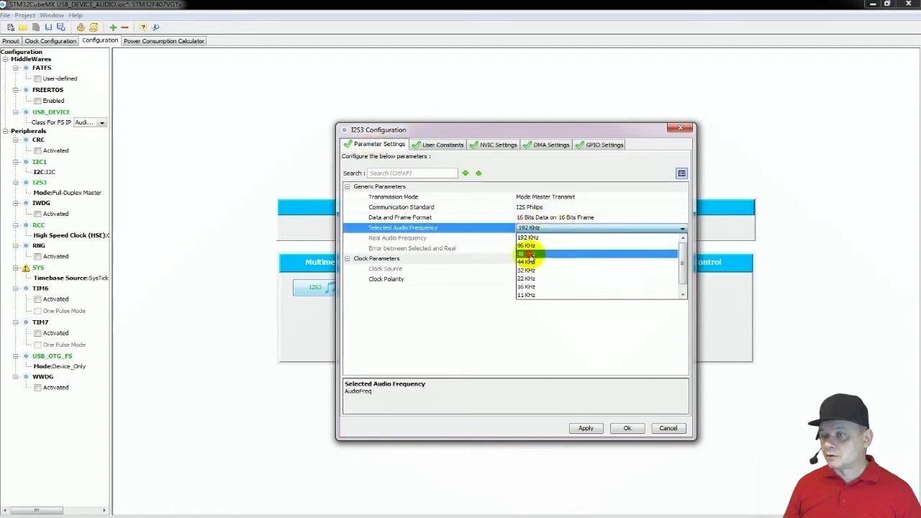
click(563, 254)
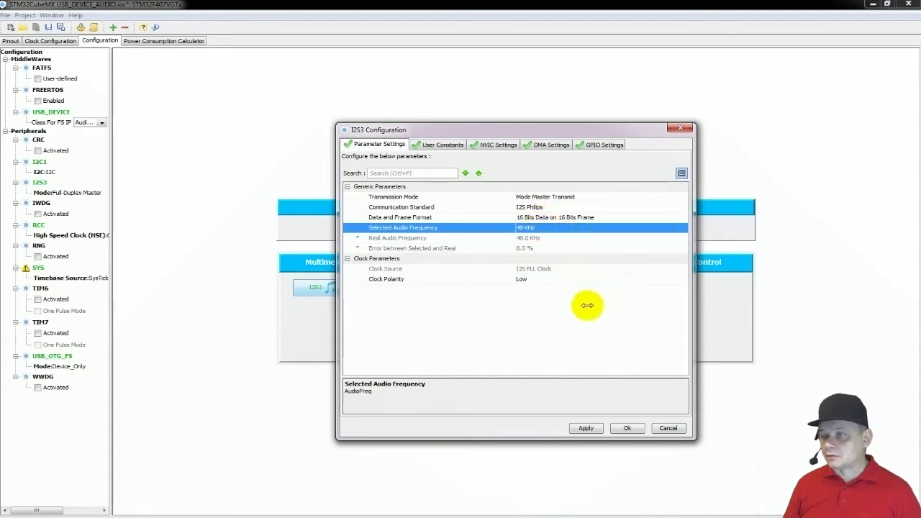
Add a DMA request for SPI3_TX to the I2S3 DMA settings
click(549, 144)
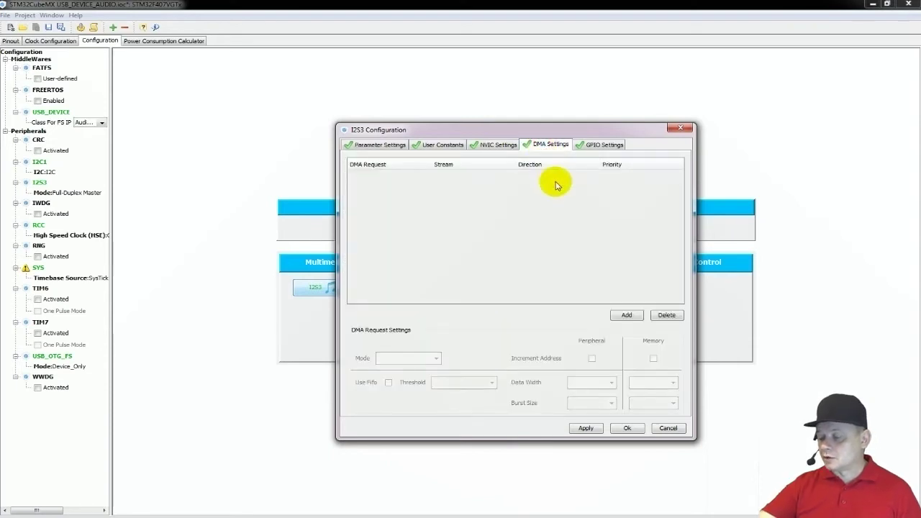
click(625, 315)
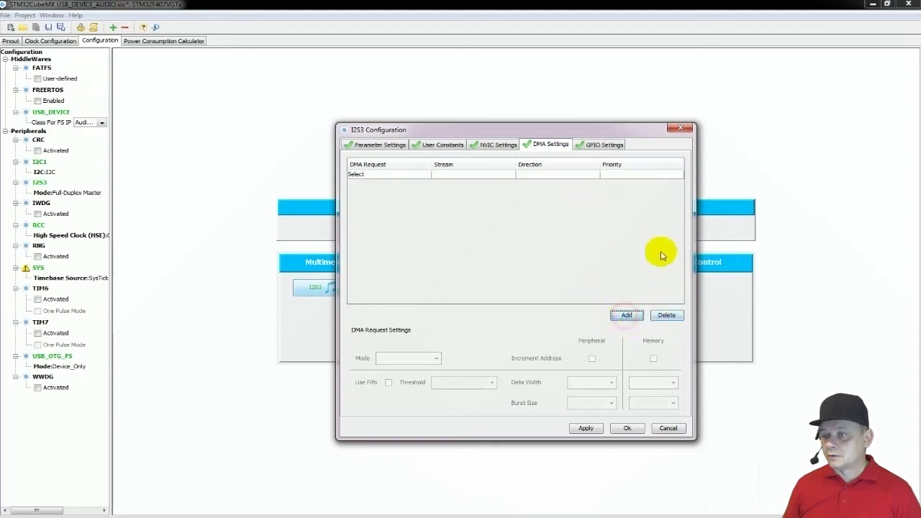
click(400, 175)
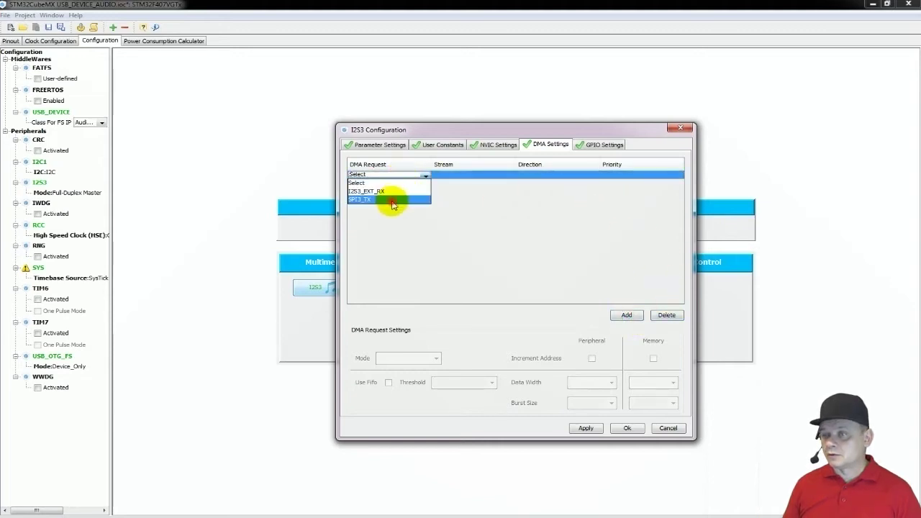
click(392, 201)
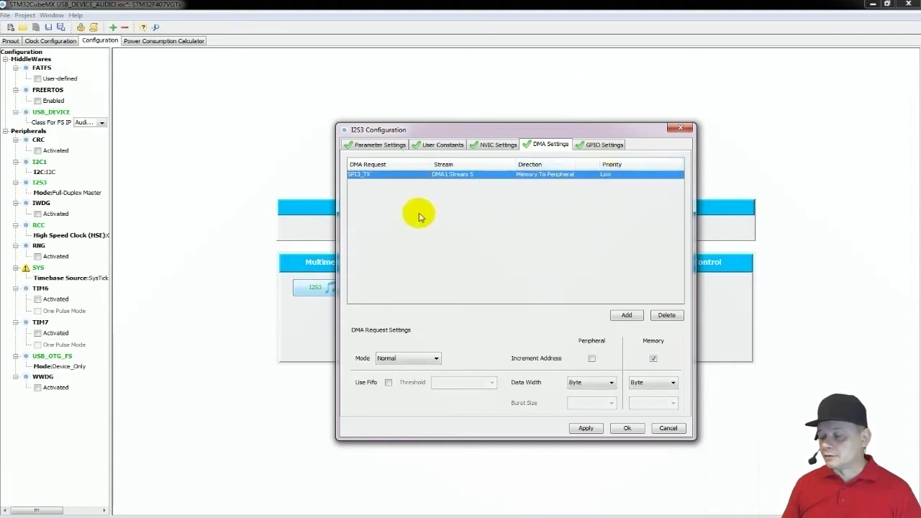
Configure the SPI3_TX DMA request with FIFO, Half Word data width for peripheral and memory, and 8 Increment memory burst size, and accept the I2S3 configuration
click(388, 382)
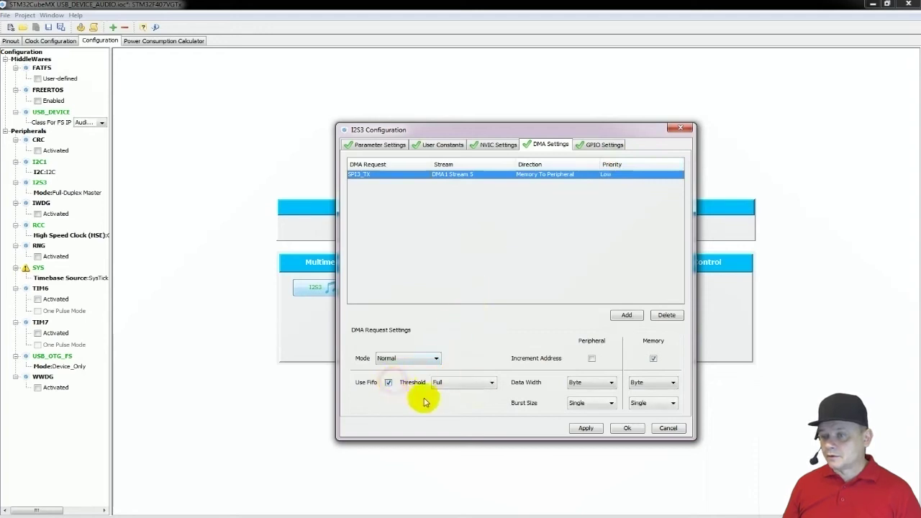
click(587, 385)
click(581, 401)
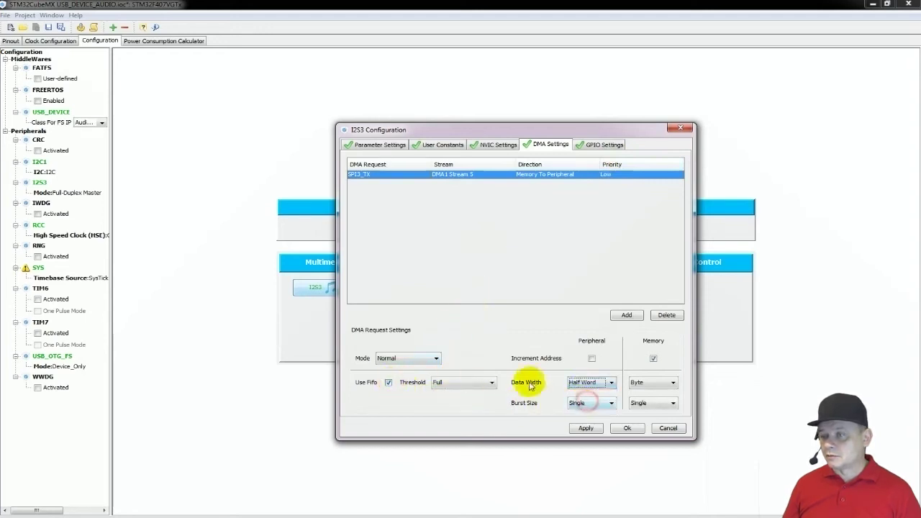
click(647, 383)
click(647, 401)
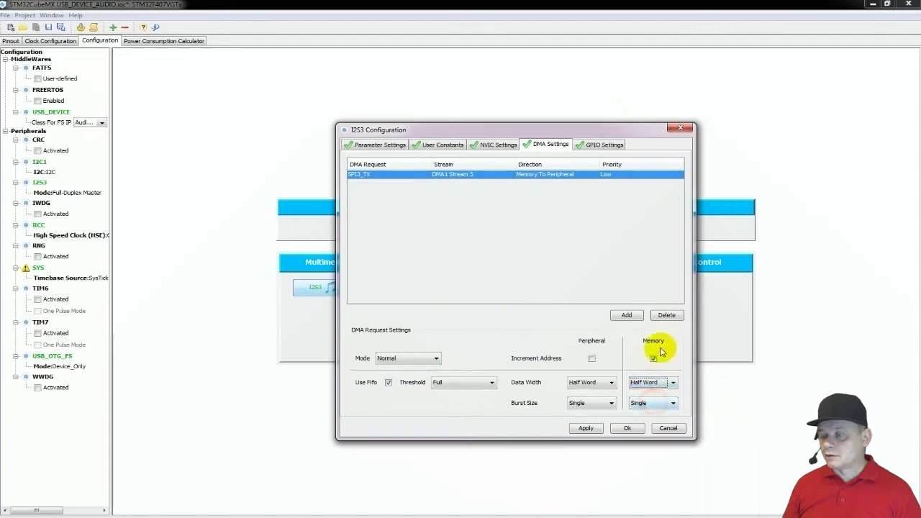
click(673, 405)
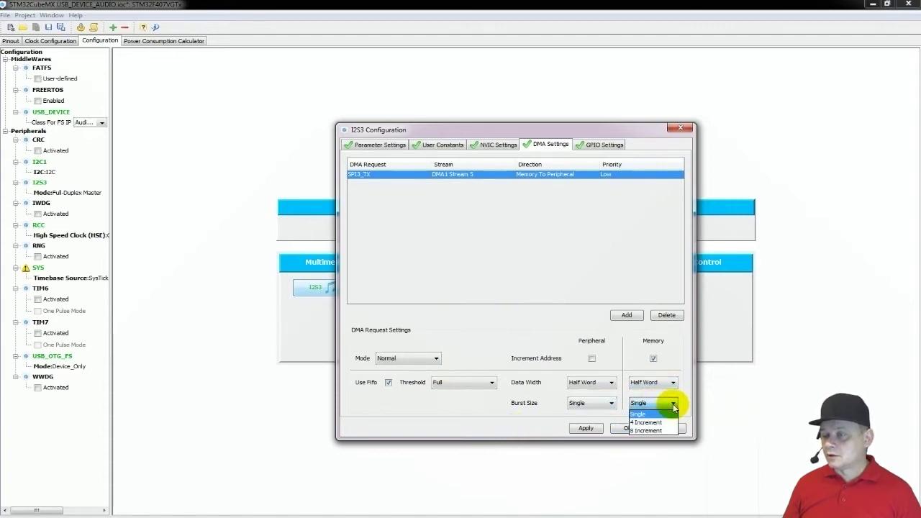
click(646, 430)
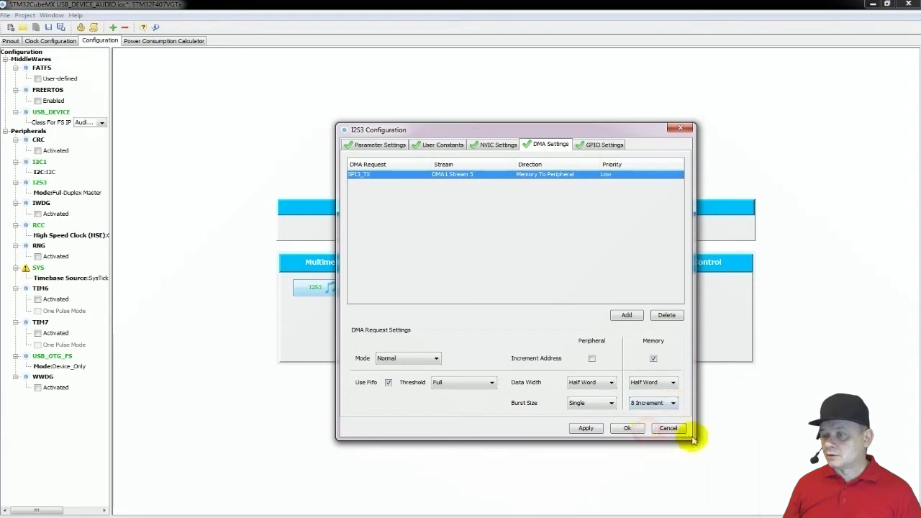
click(628, 429)
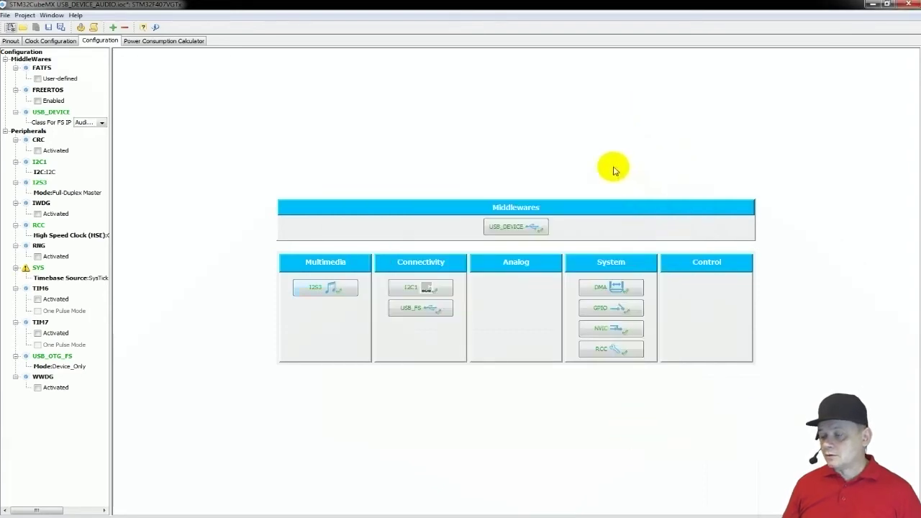
Set the USB_DEVICE parameter USBD_AUDIO_FREQ to 48000 sample/s and bring up the Device Descriptor settings
click(512, 234)
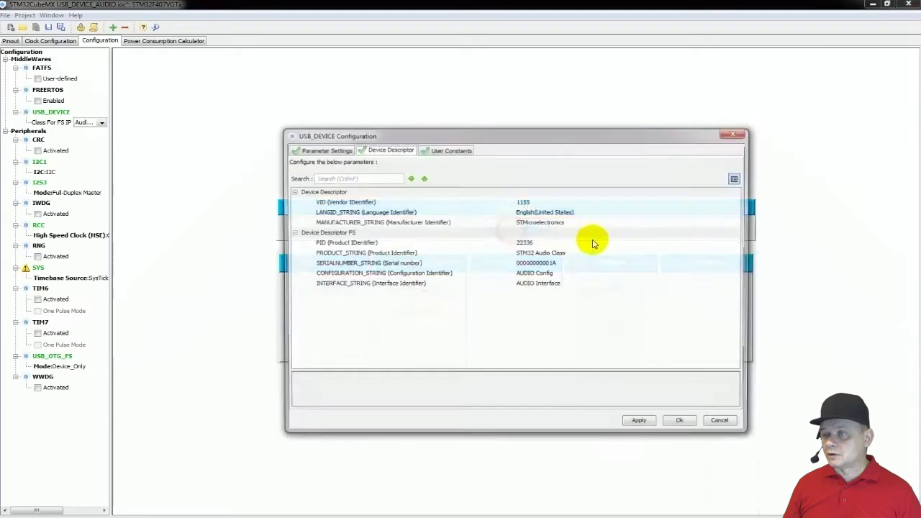
click(296, 149)
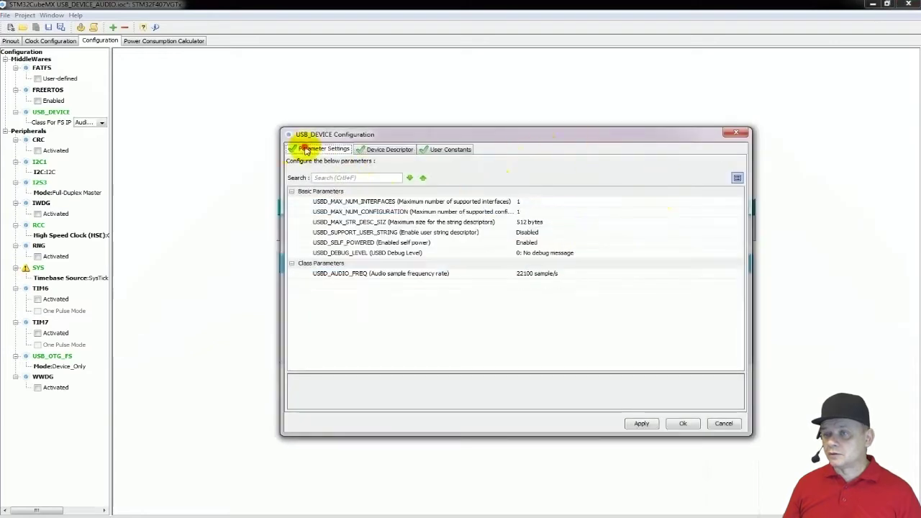
click(541, 277)
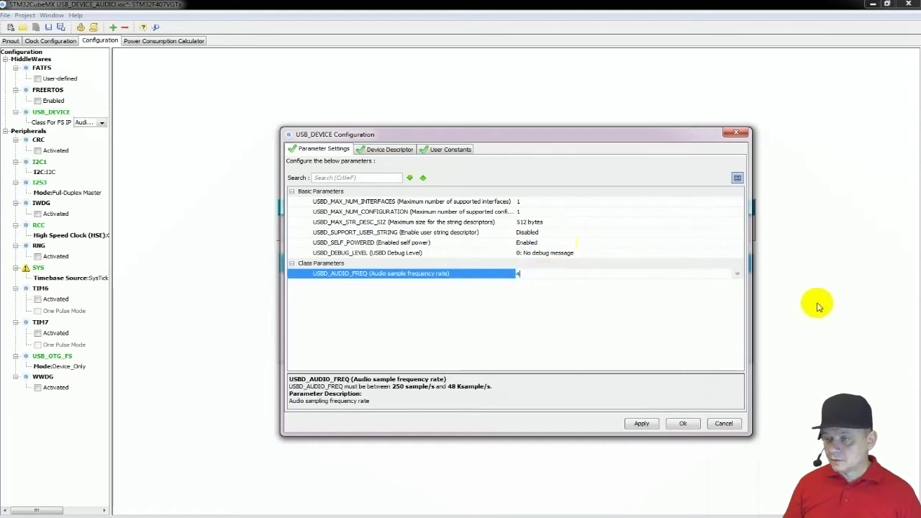
key(Return)
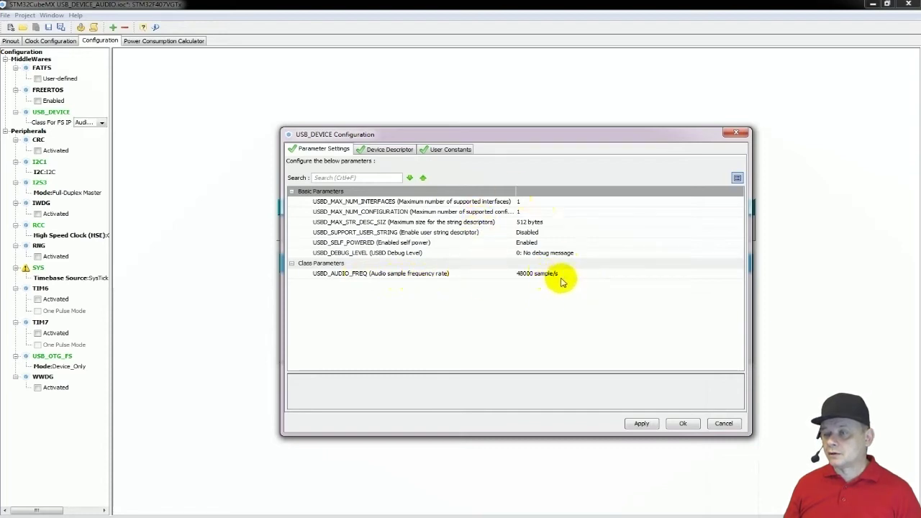
click(399, 151)
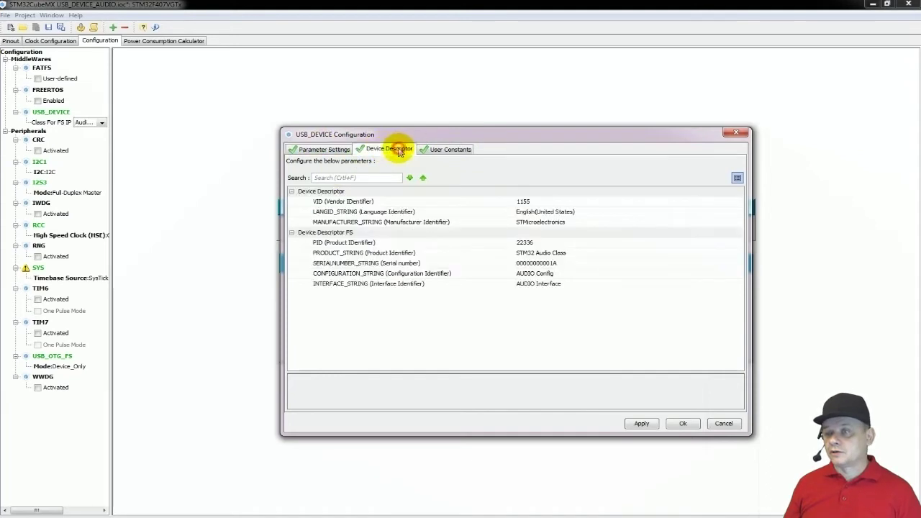
Set the VID (Vendor IDentifier) in the device descriptor to 1159 and accept the USB_DEVICE configuration
click(544, 202)
drag(555, 202, 525, 201)
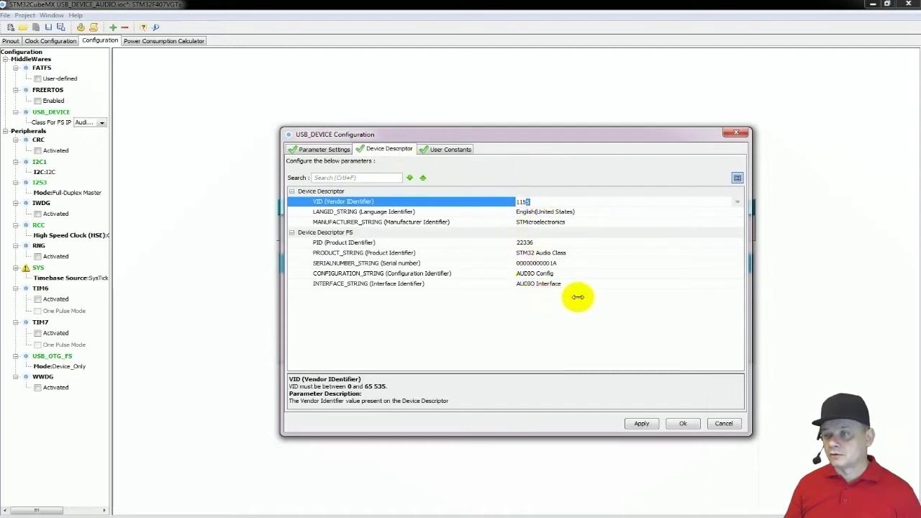
click(526, 202)
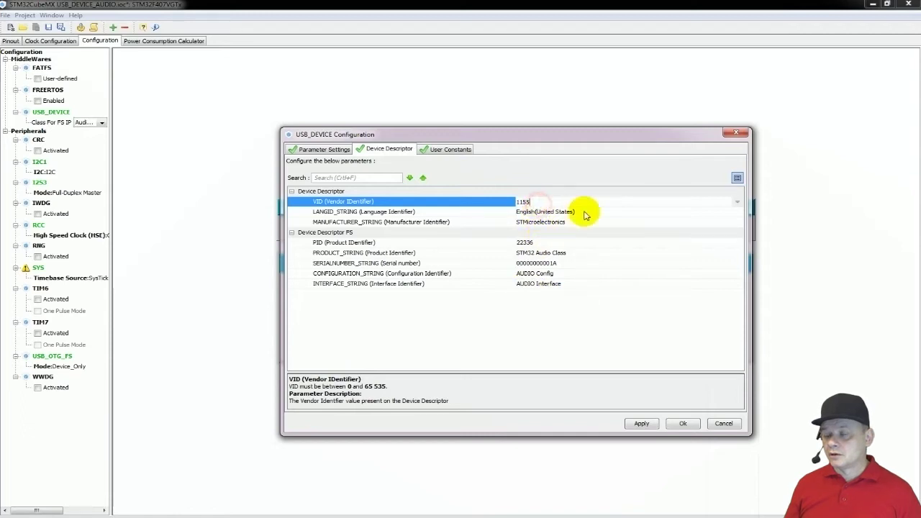
click(631, 212)
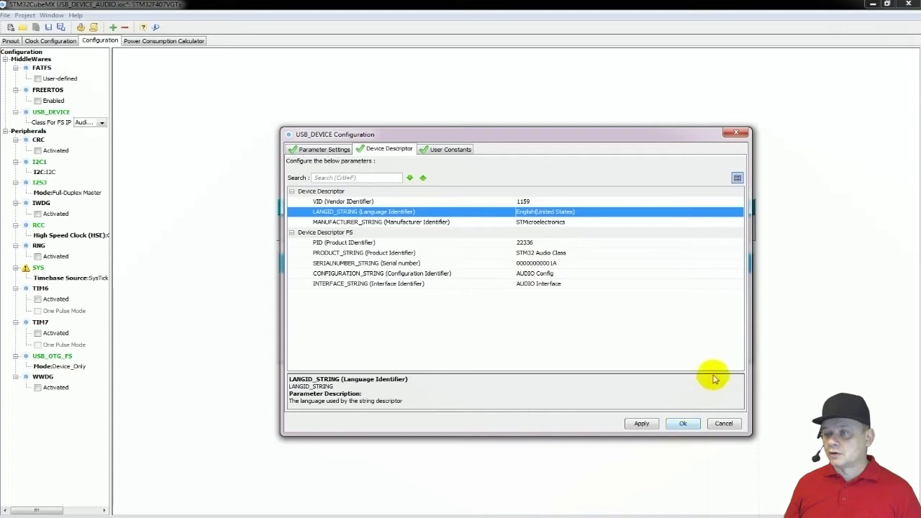
double_click(525, 253)
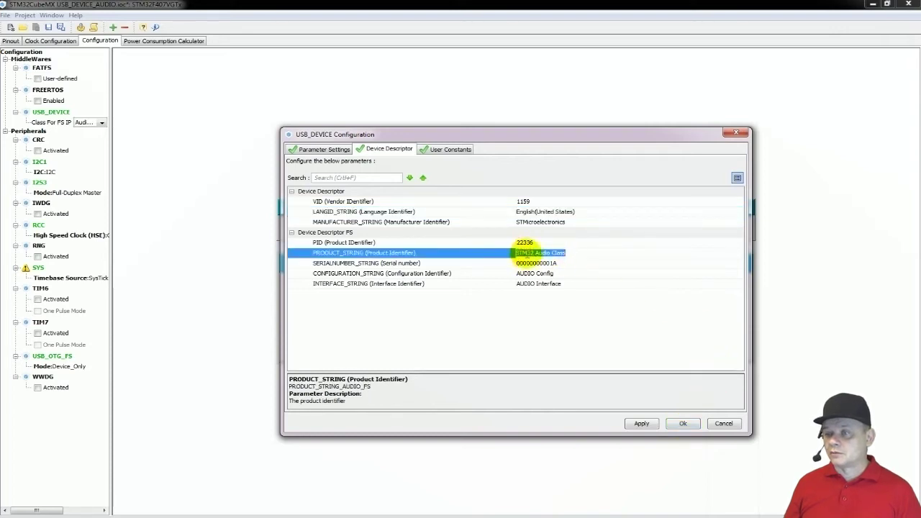
click(681, 424)
Set the project's Minimum Heap Size to 0x4000 and Minimum Stack Size to 0x2000, and accept the project settings
click(25, 14)
click(46, 54)
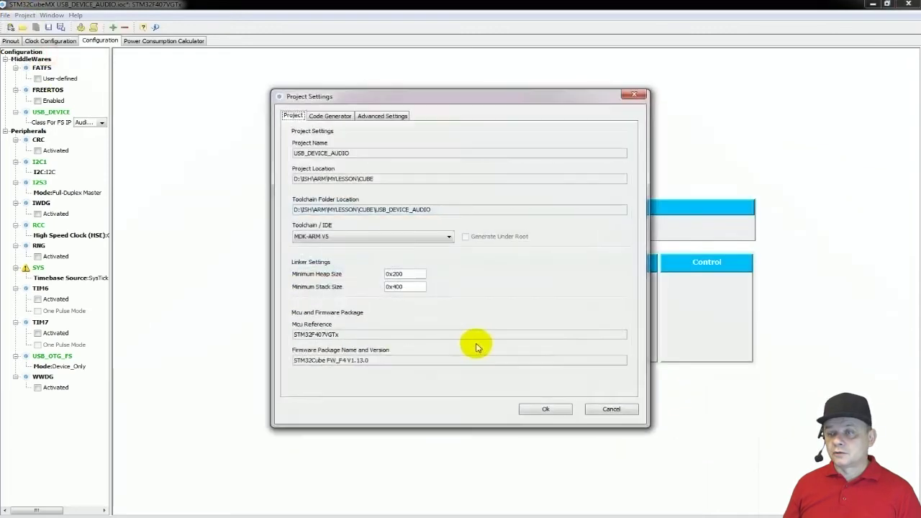
drag(393, 274, 581, 275)
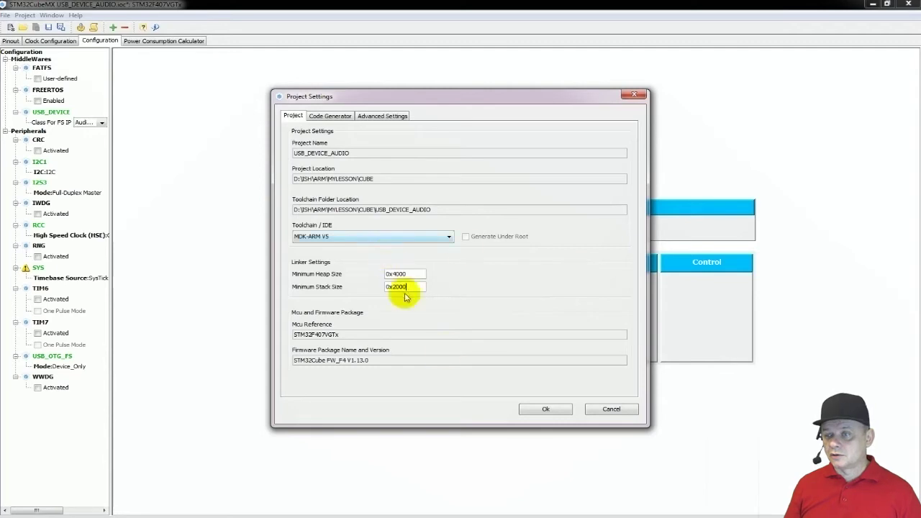
click(544, 409)
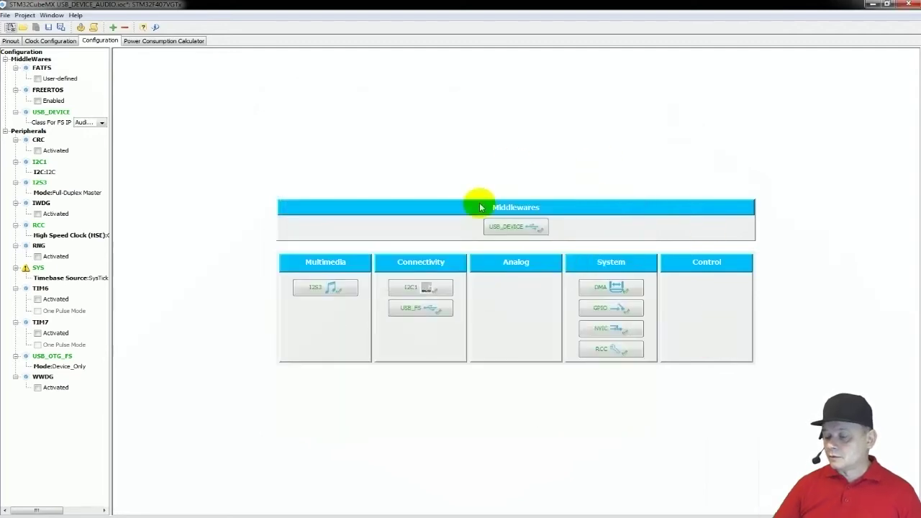
Generate the code for USB_DEVICE_AUDIO and open the resulting project in µVision
click(25, 15)
click(42, 27)
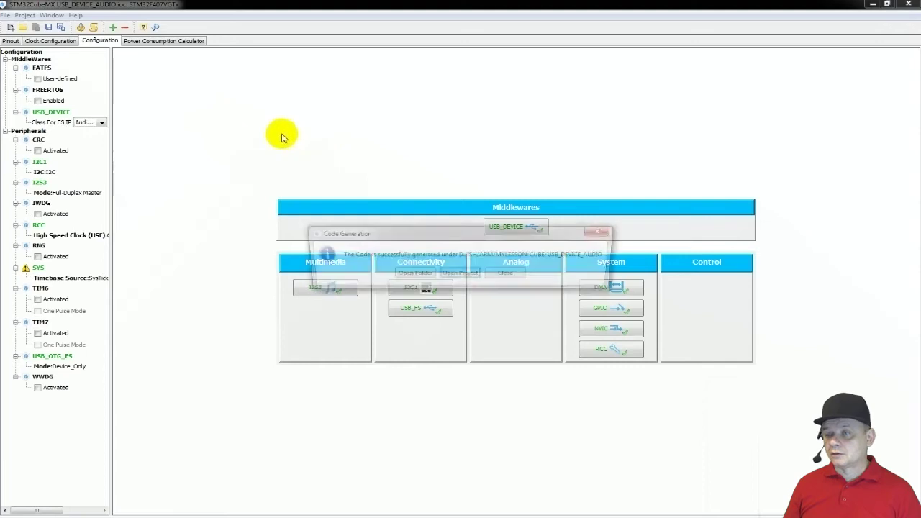
click(449, 275)
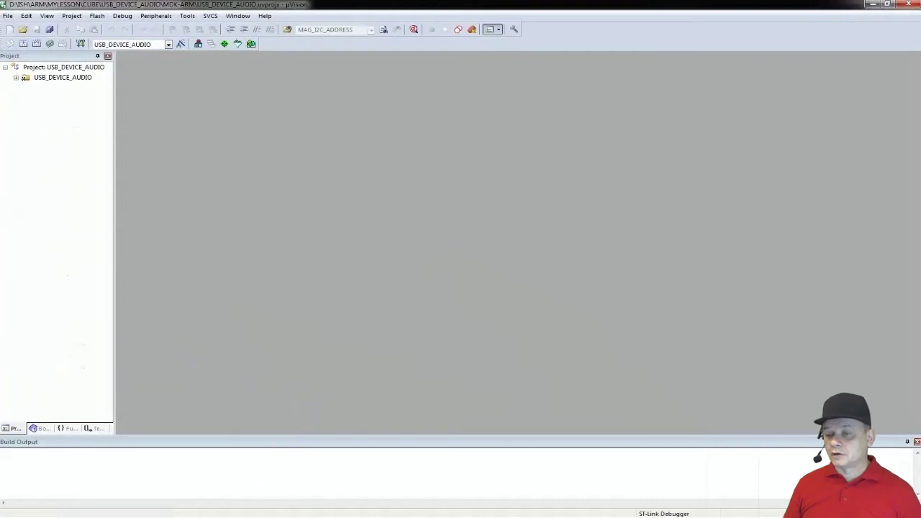
Switch to Total Commander and open the Inc folder of the USB_DEVICE_AUDIO project
key(alt+Tab)
click(488, 176)
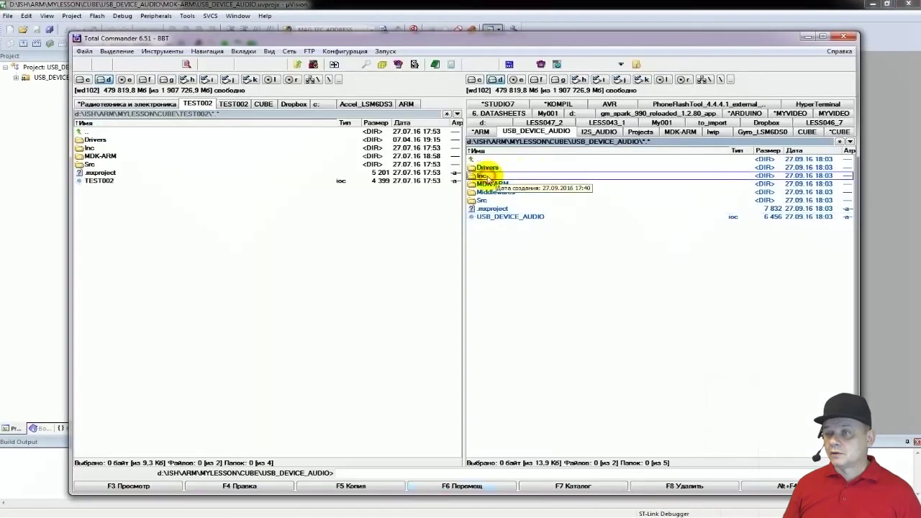
double_click(488, 177)
Copy the audioplay header file from the Inc folder of the I2S_AUDIO project into the Inc folder of USB_DEVICE_AUDIO
double_click(92, 131)
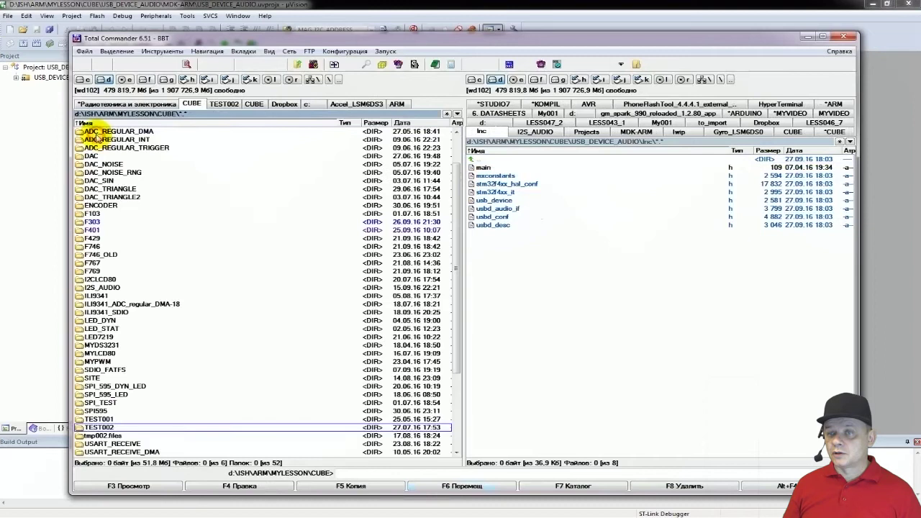
scroll(165, 286, up, 2)
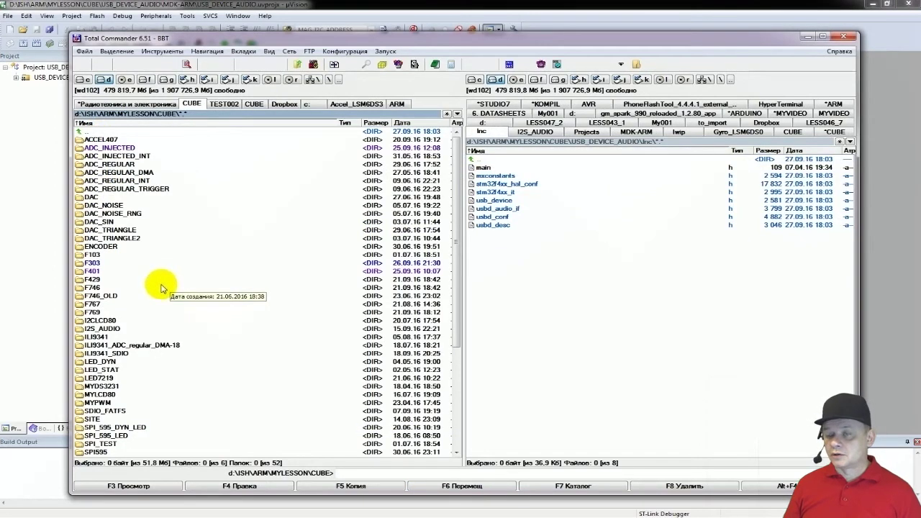
click(121, 322)
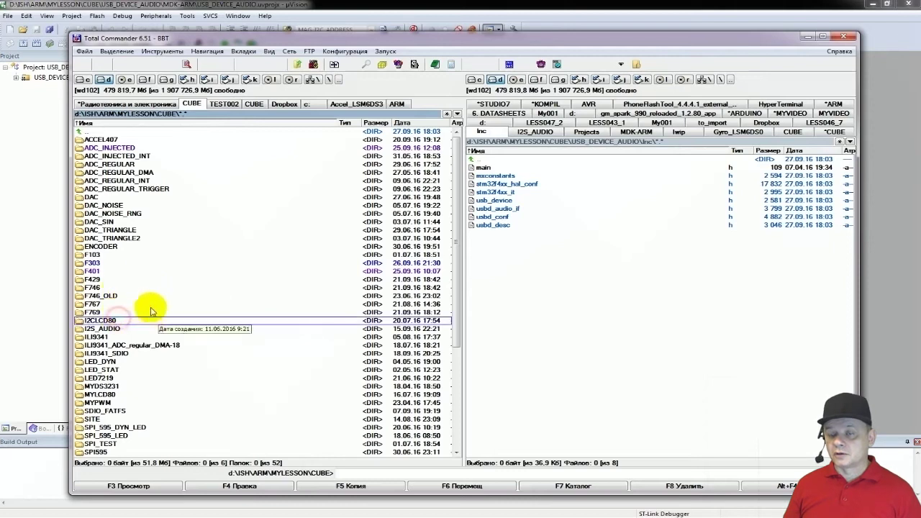
scroll(126, 324, down, 1)
click(140, 321)
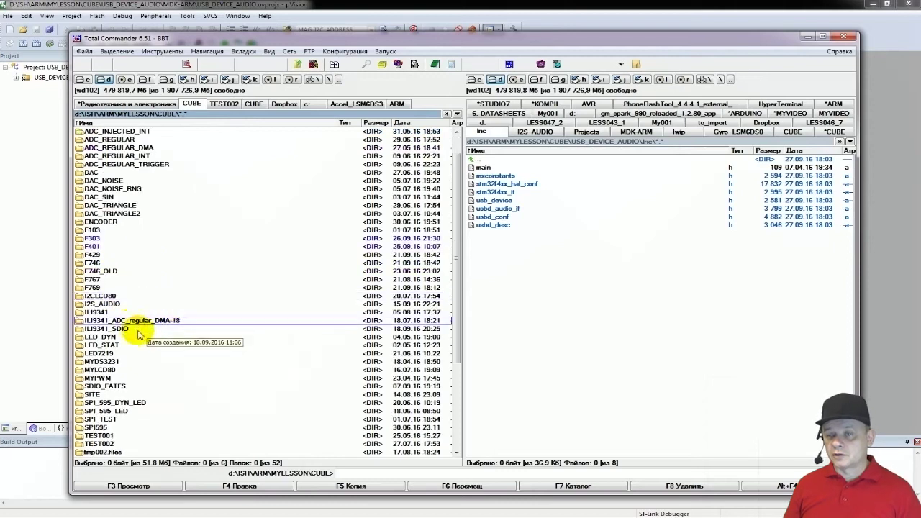
double_click(114, 303)
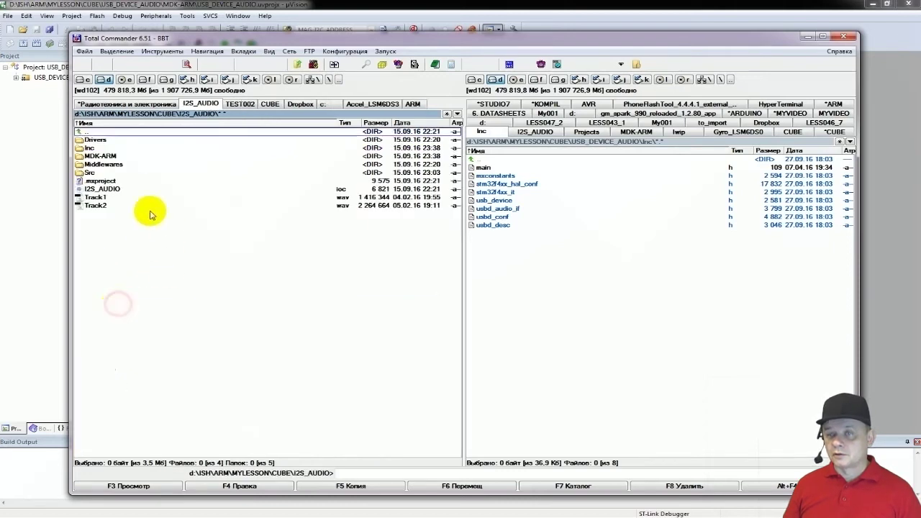
double_click(93, 148)
click(101, 139)
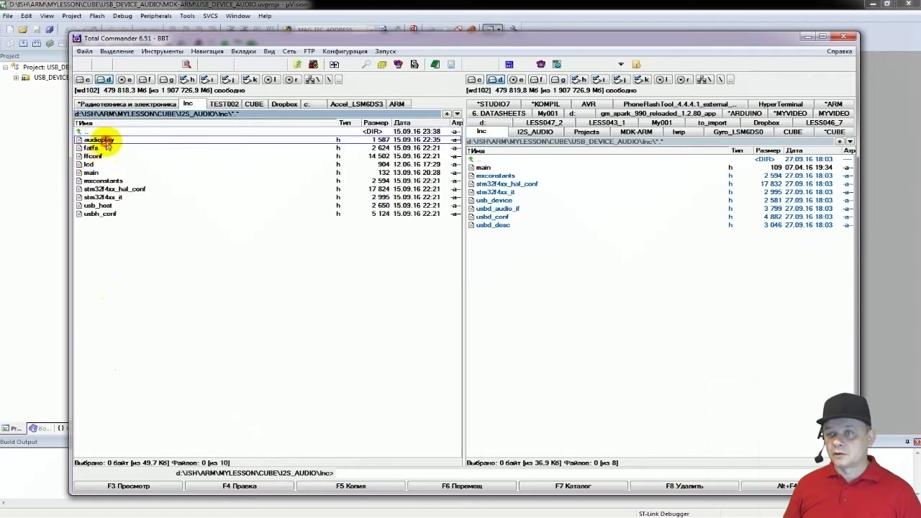
key(F5)
key(Return)
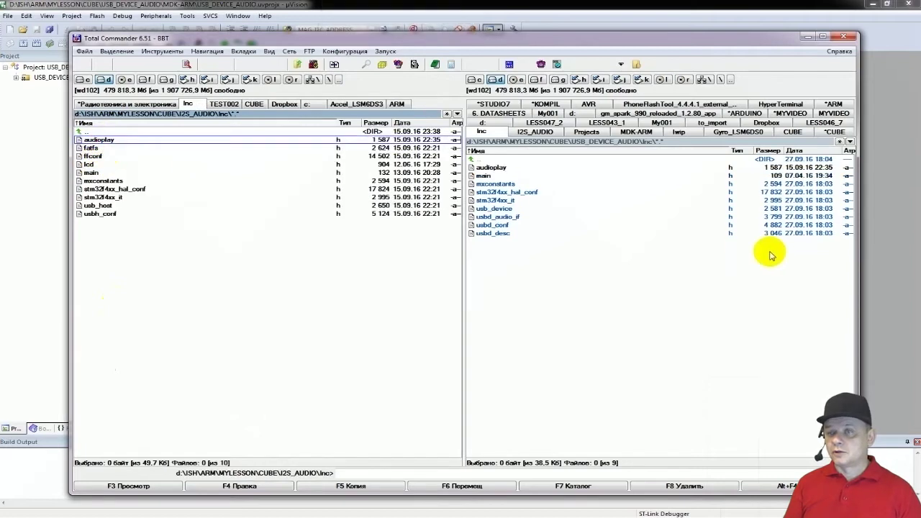
Open the Src folder of the USB_DEVICE_AUDIO project as the copy destination
key(Tab)
key(BackSpace)
key(Down)
key(Down)
key(Down)
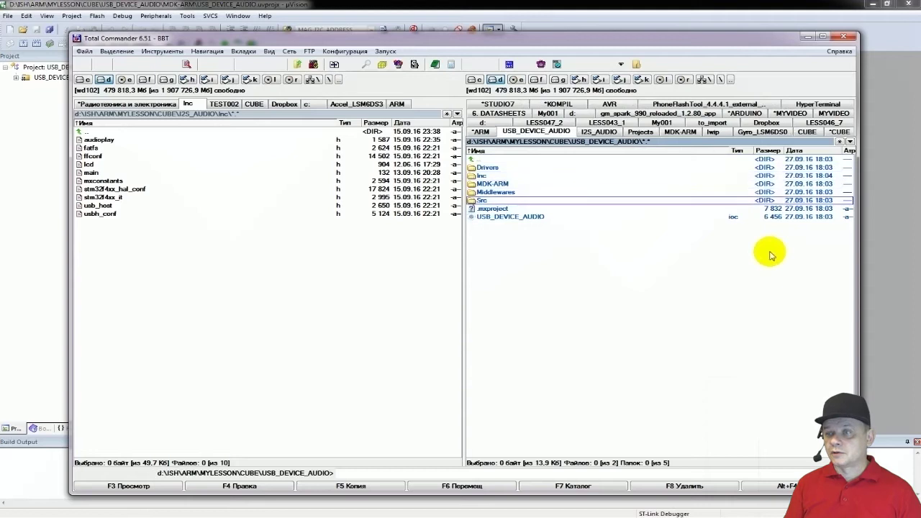
key(Return)
Copy audioplay.c from the Src folder of the I2S_AUDIO project into the Src folder of USB_DEVICE_AUDIO
key(Tab)
key(Up)
key(Return)
key(Down)
key(Down)
key(Down)
key(Return)
key(Down)
key(F5)
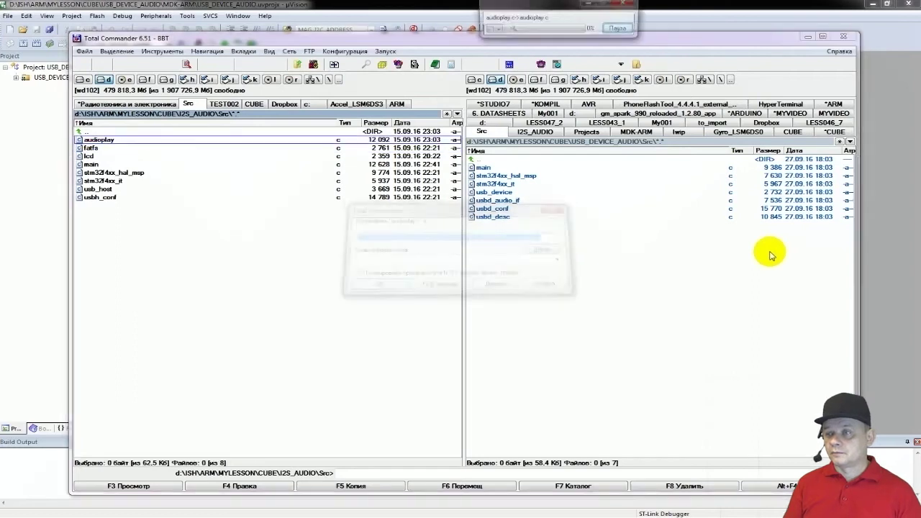
key(Return)
Return to µVision and add the existing file audioplay.c from the Src folder to the Application/User group
click(39, 201)
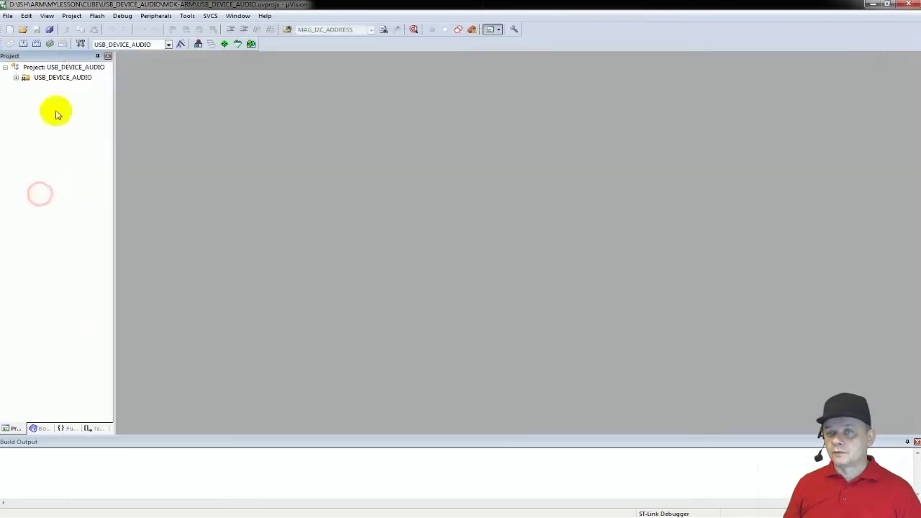
click(17, 77)
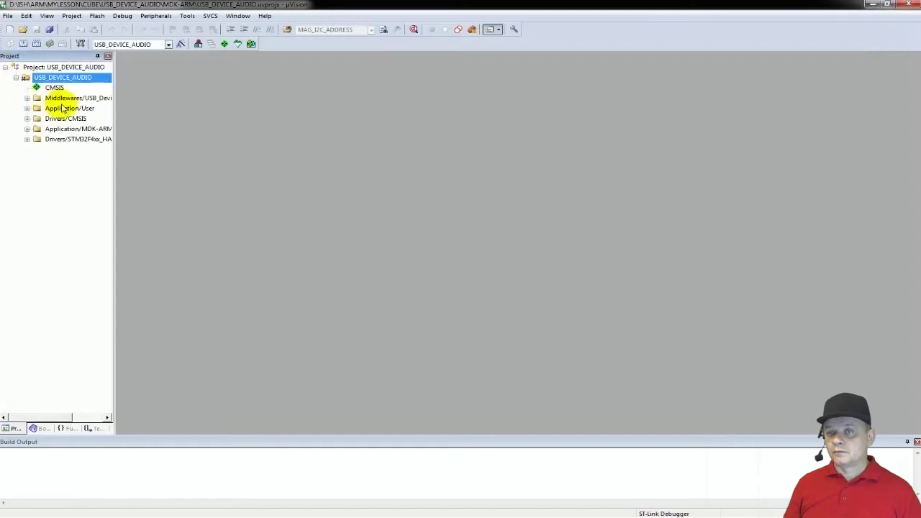
click(28, 108)
right_click(70, 111)
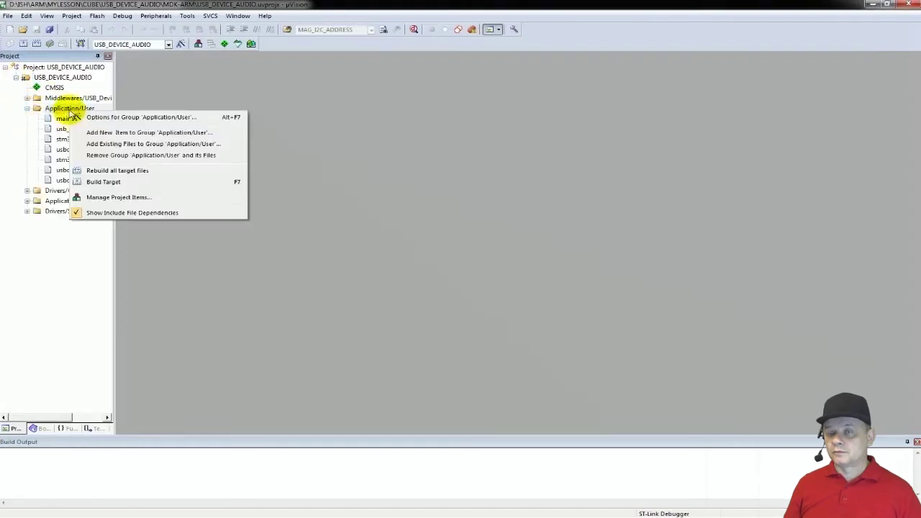
click(119, 144)
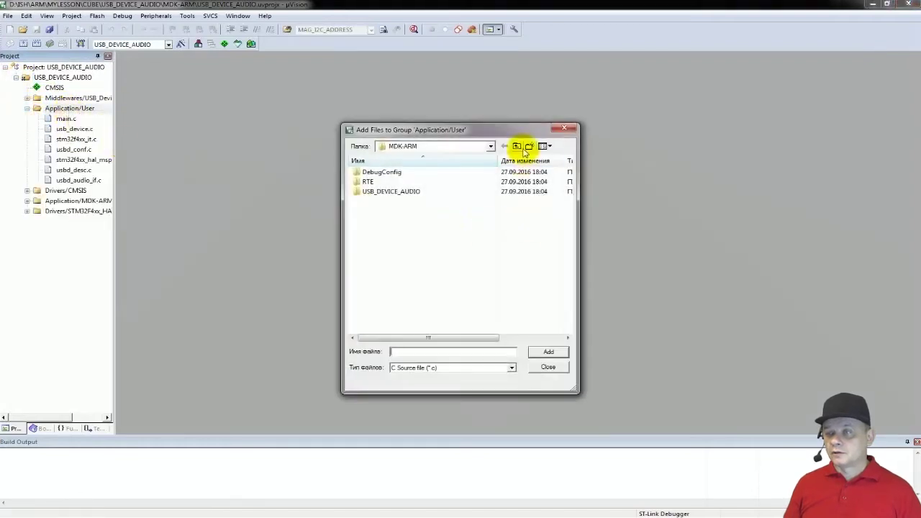
click(516, 147)
double_click(377, 211)
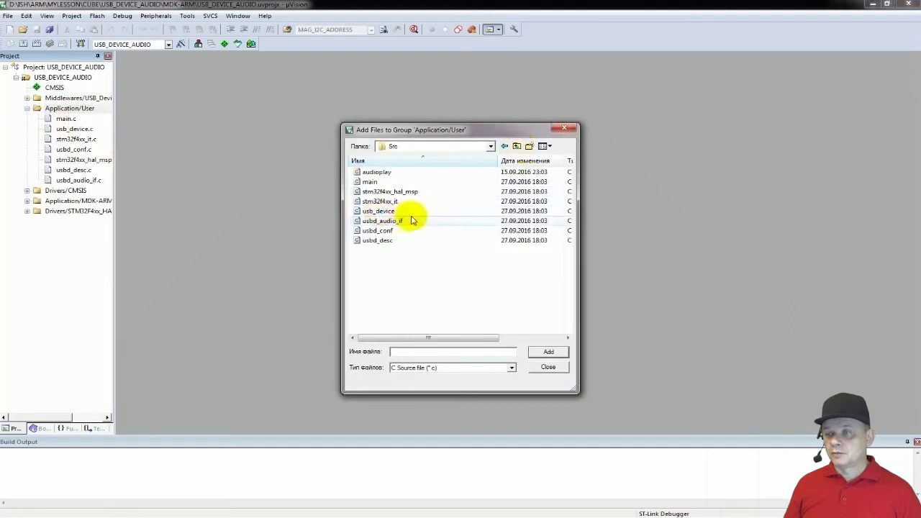
double_click(397, 173)
click(564, 128)
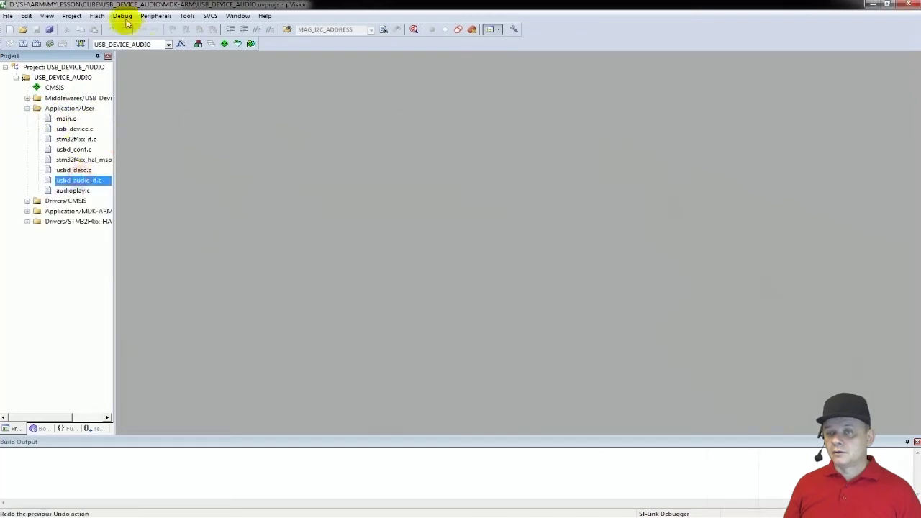
Bring up the Flash tools configuration for the USB_DEVICE_AUDIO target
click(97, 16)
click(116, 53)
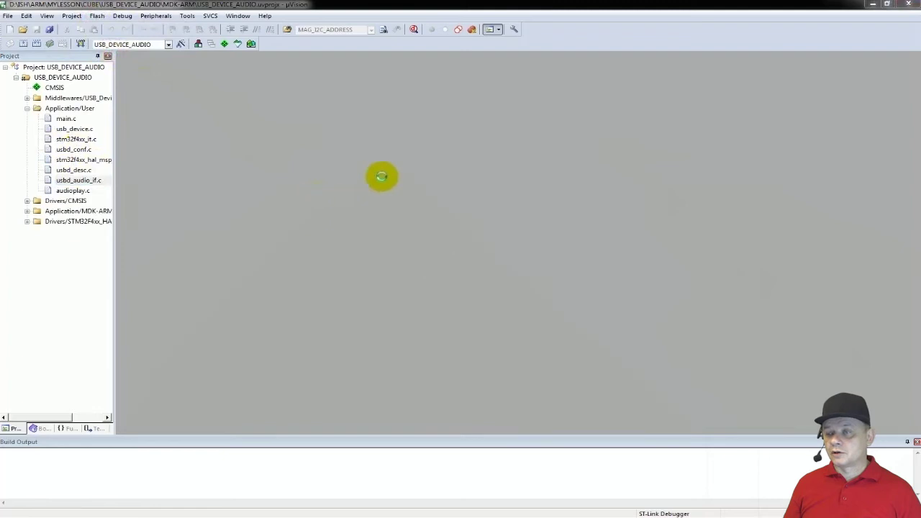
click(468, 199)
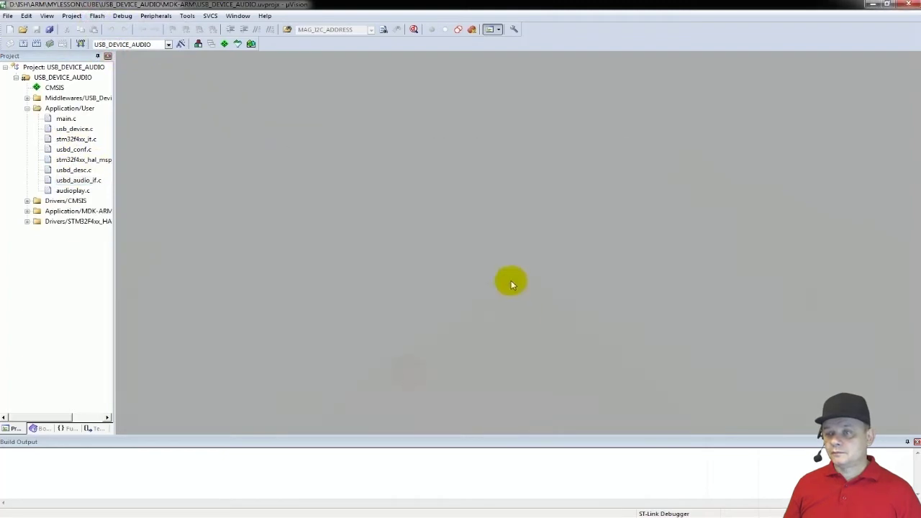
Open main.c from the Application/User group and build the target
double_click(66, 118)
click(245, 200)
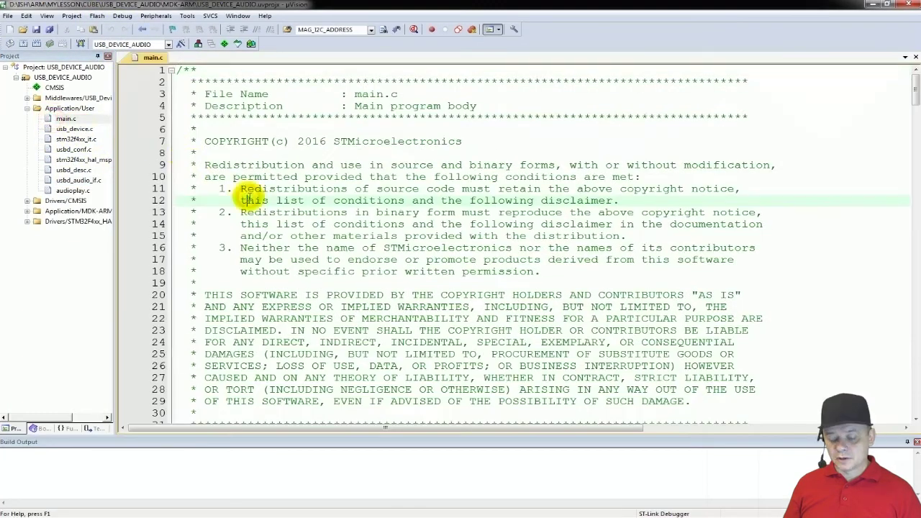
key(F7)
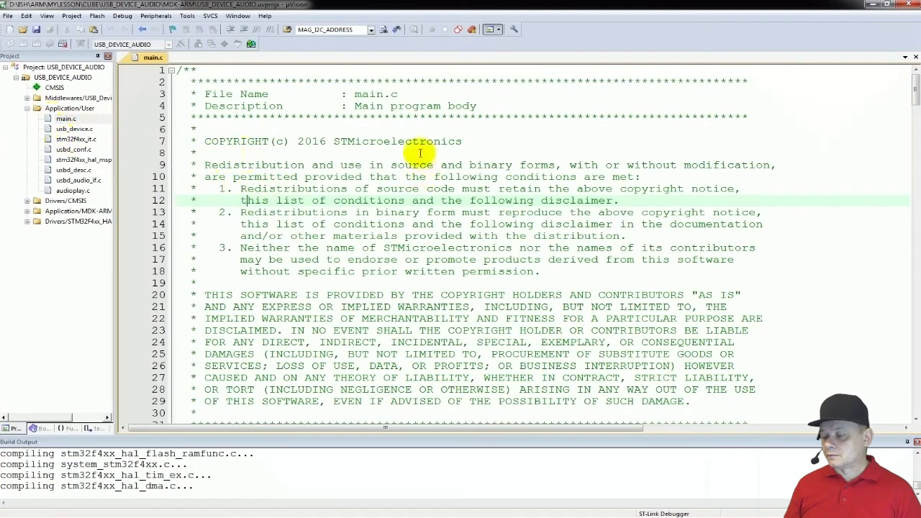
Switch to Total Commander and check the files in the Inc folder of USB_DEVICE_AUDIO
click(299, 512)
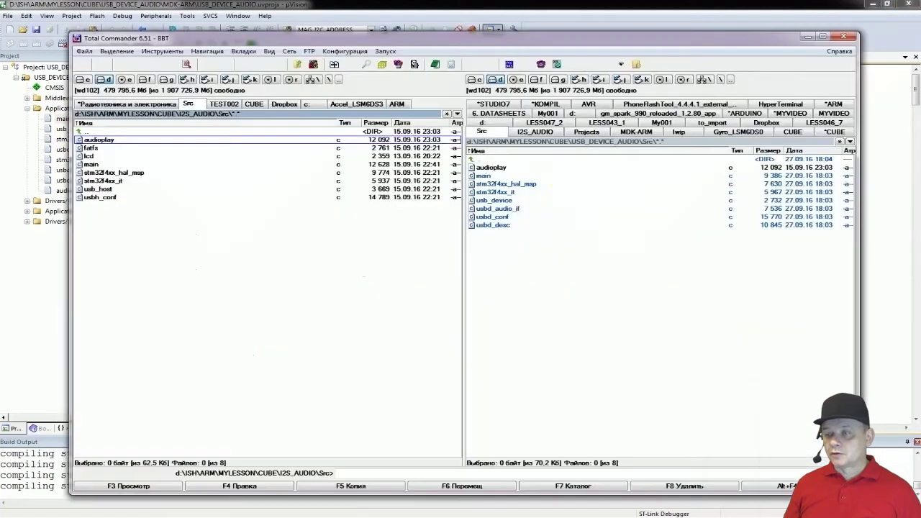
double_click(495, 159)
double_click(494, 177)
click(489, 175)
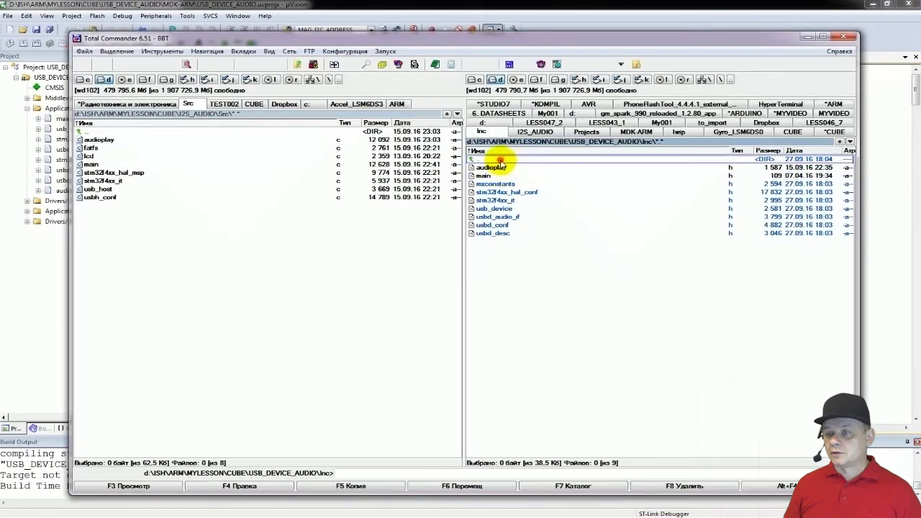
double_click(502, 160)
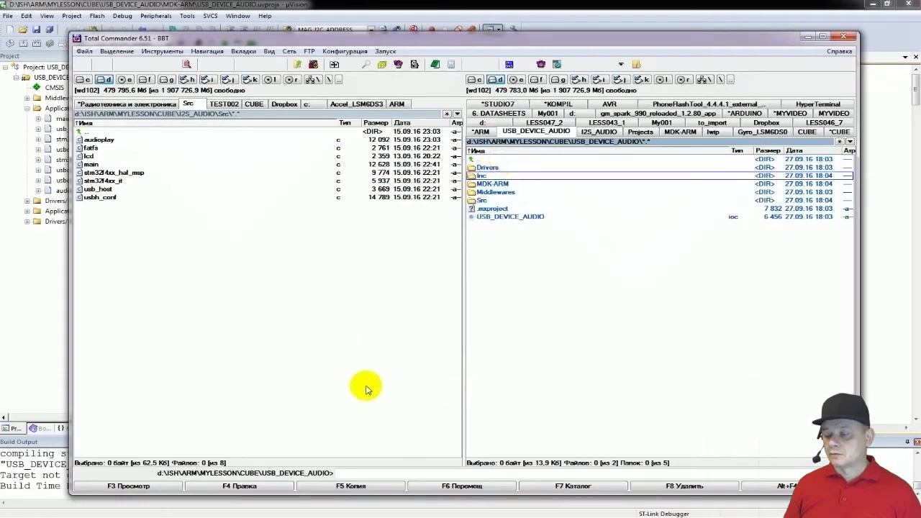
Return to µVision and examine the error and warning summary in the build output
key(alt+Tab)
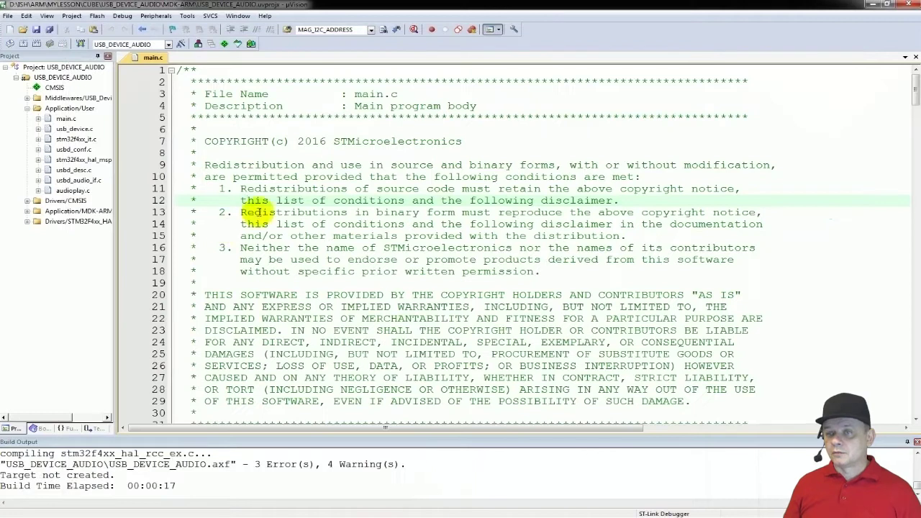
click(60, 121)
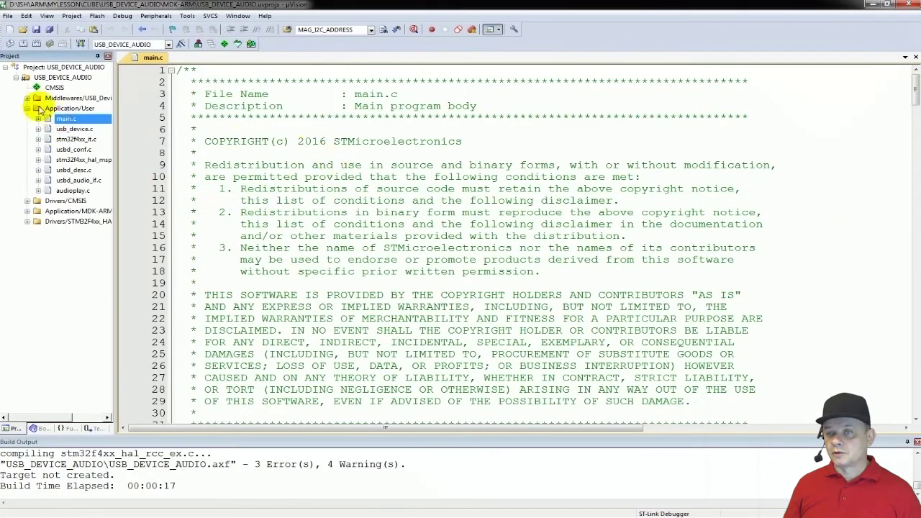
click(320, 465)
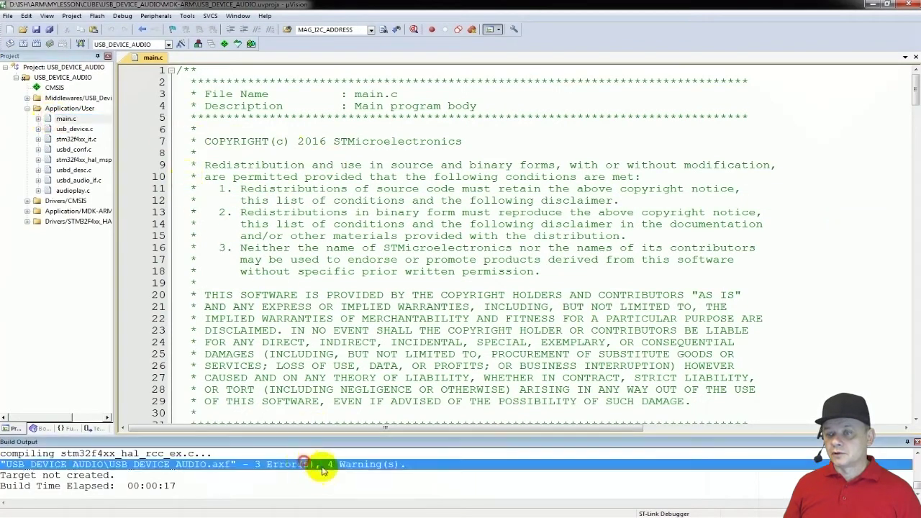
Examine the compiler warnings and errors reported for main.c in the build output
scroll(362, 469, up, 1)
scroll(362, 469, up, 10)
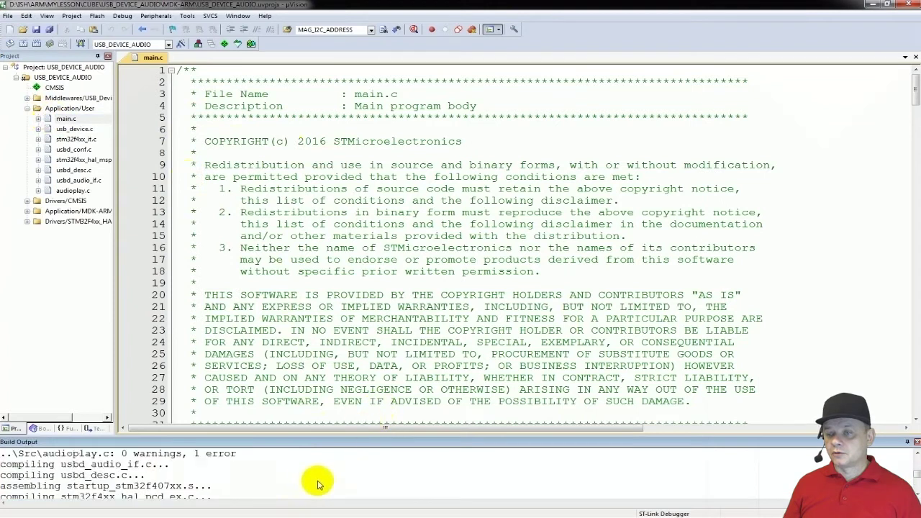
scroll(320, 473, up, 10)
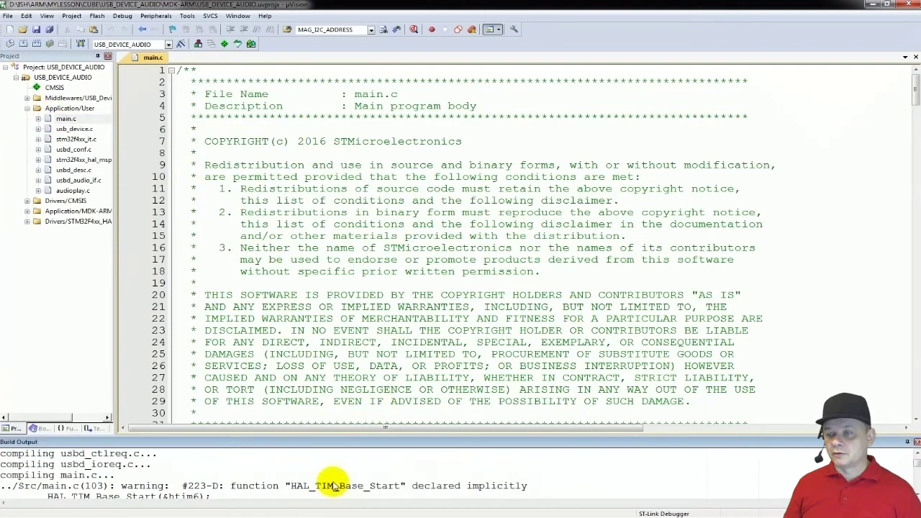
scroll(333, 486, down, 2)
click(346, 477)
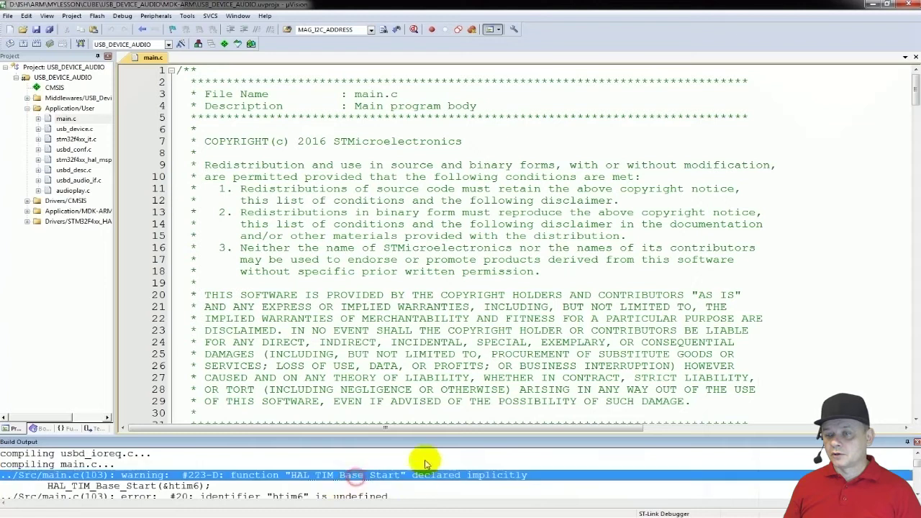
scroll(345, 475, down, 1)
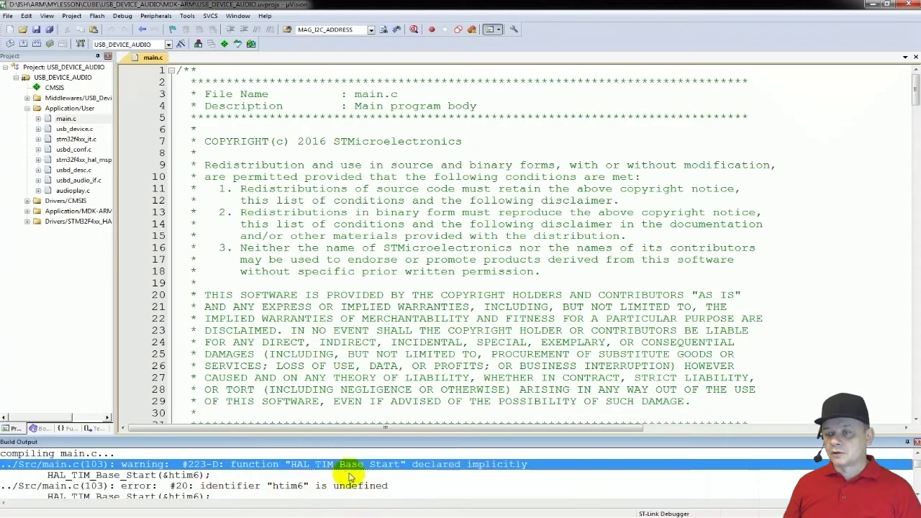
Expand the header files included by main.c in the project tree and open main.h
click(311, 188)
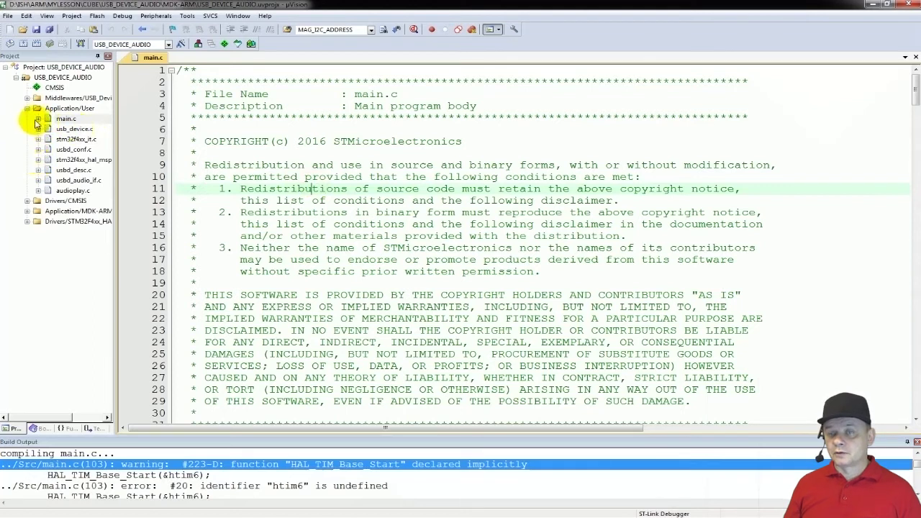
click(38, 120)
click(378, 225)
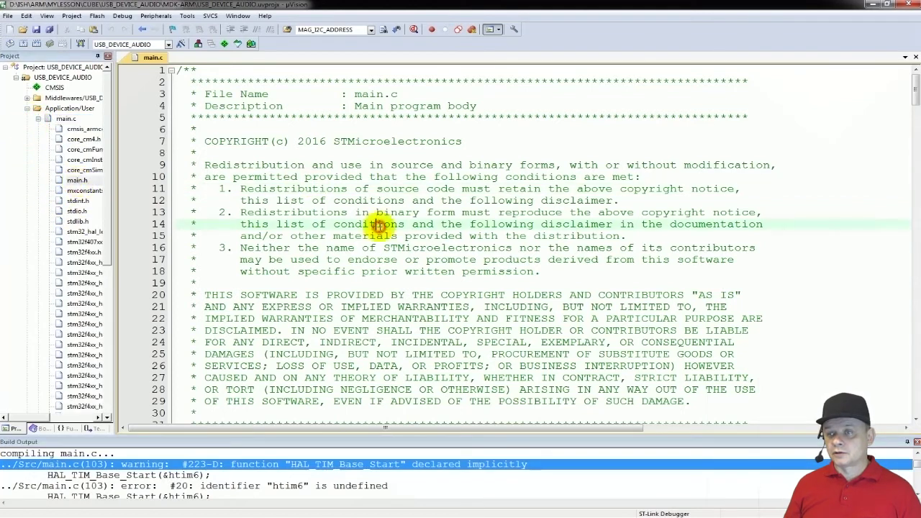
scroll(378, 225, down, 8)
double_click(77, 180)
Delete the uint8_t tim6_counter declaration and the blank line after it from main.h, and widen the project tree to show full file names
click(329, 130)
key(shift+Down)
key(shift+Down)
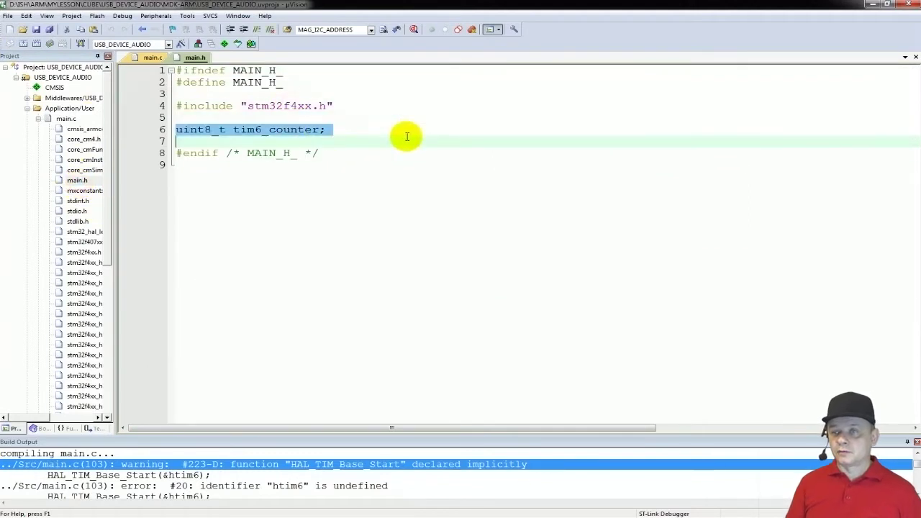
key(Delete)
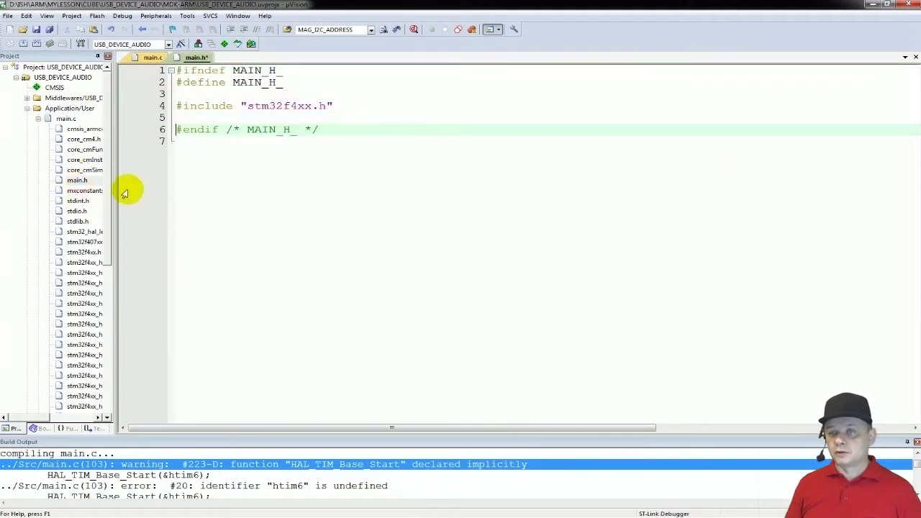
drag(117, 198, 185, 195)
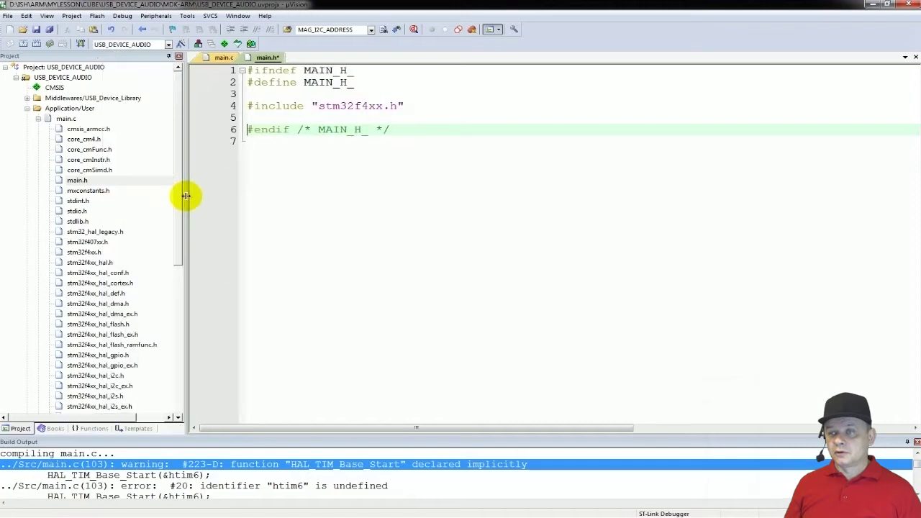
click(249, 118)
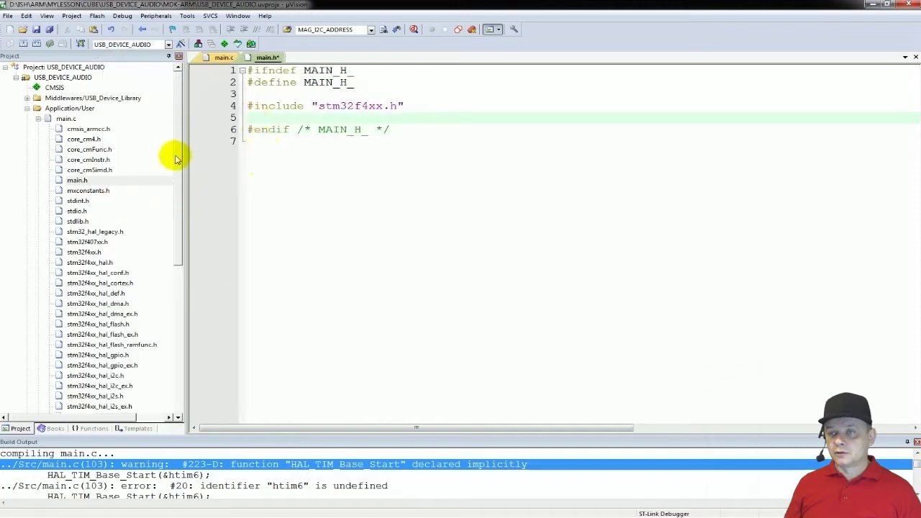